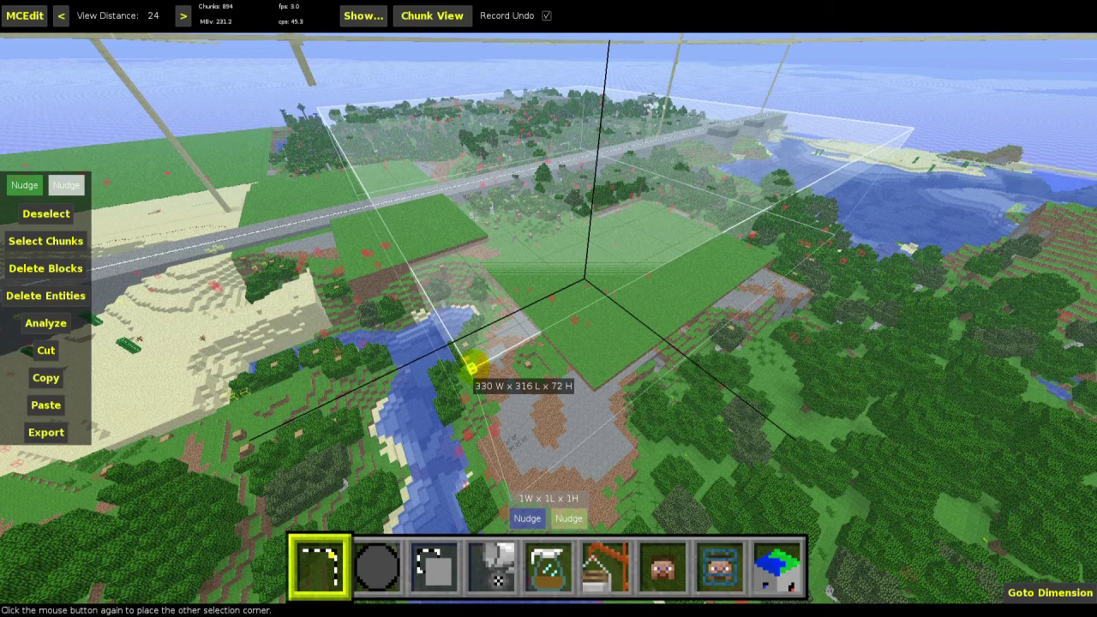
# Mark a small block selection beside the grass field and fly forward over it.
pyautogui.click(470, 367)
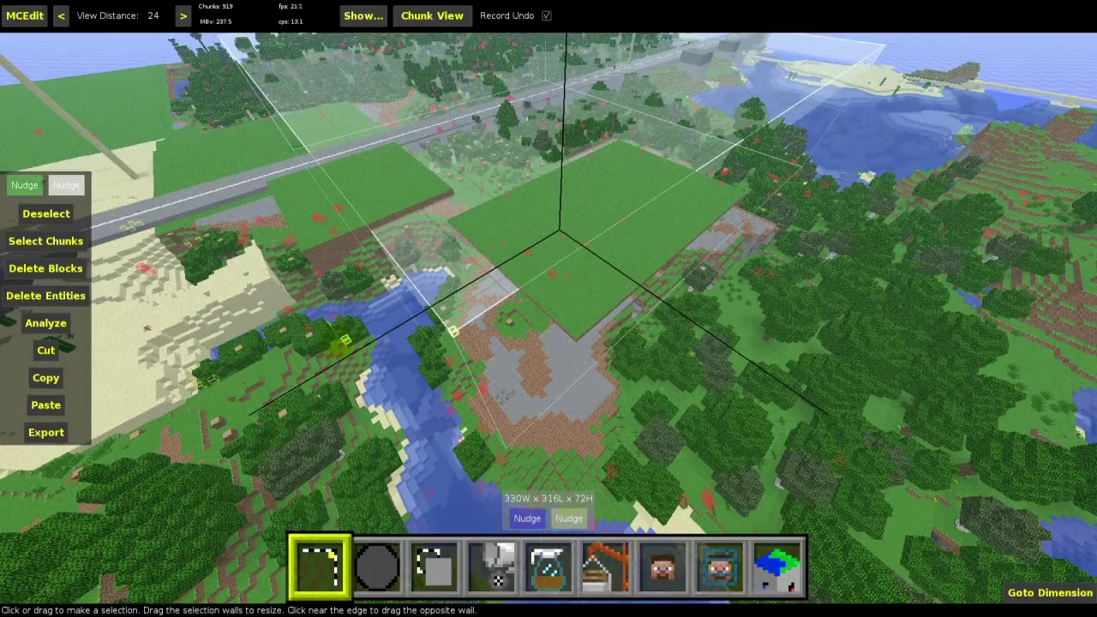
pyautogui.click(321, 341)
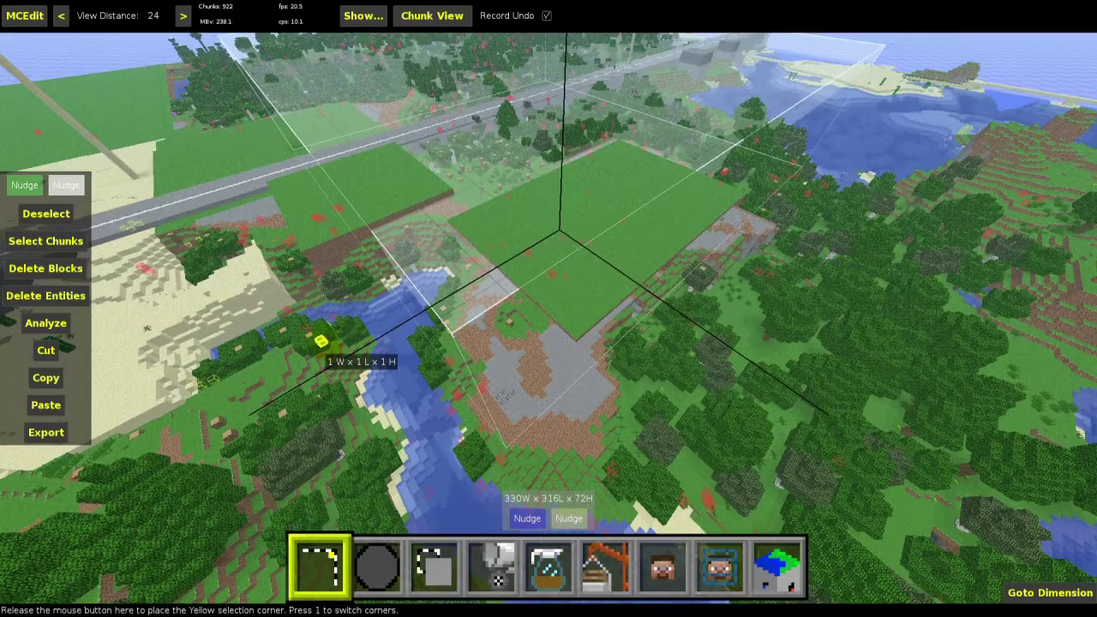
pyautogui.moveTo(341, 366); pyautogui.dragTo(343, 369)
pyautogui.press('w')
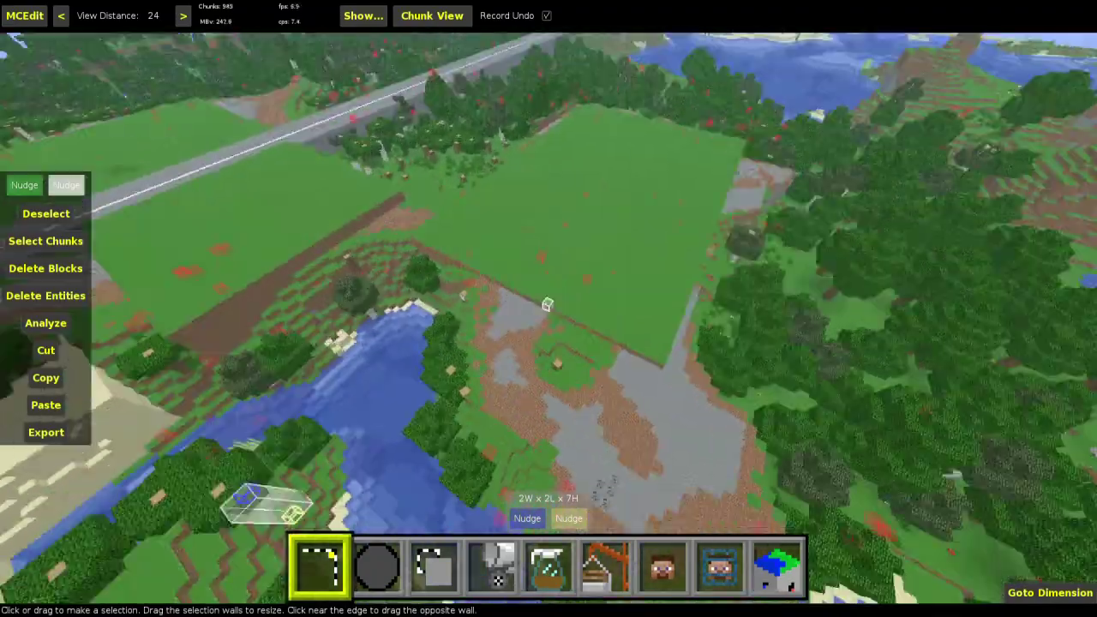
pyautogui.moveTo(547, 304); pyautogui.dragTo(554, 308, button='right')
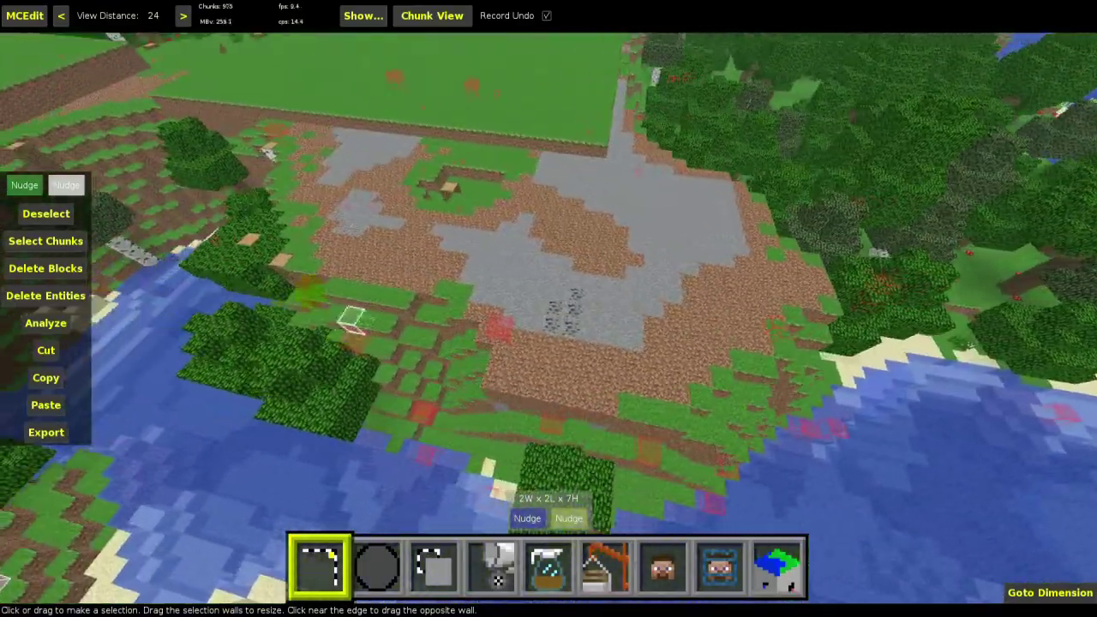
# Survey the field, river, road and lake, then swap a large selection for a small one.
pyautogui.moveTo(549, 305); pyautogui.dragTo(545, 309, button='right')
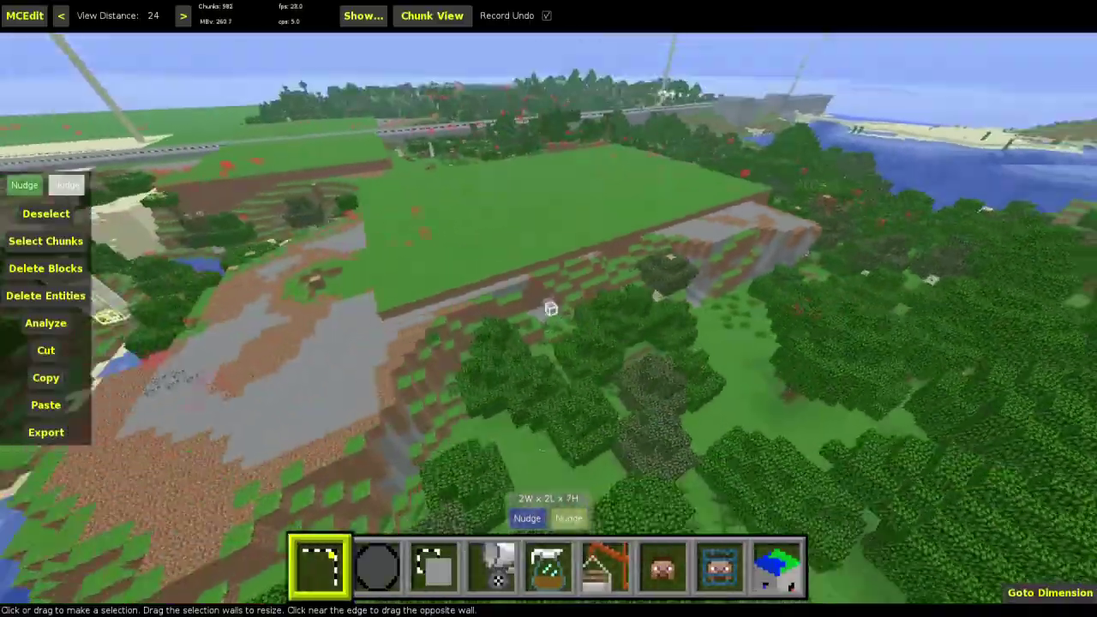
pyautogui.moveTo(550, 308); pyautogui.dragTo(550, 308, button='right')
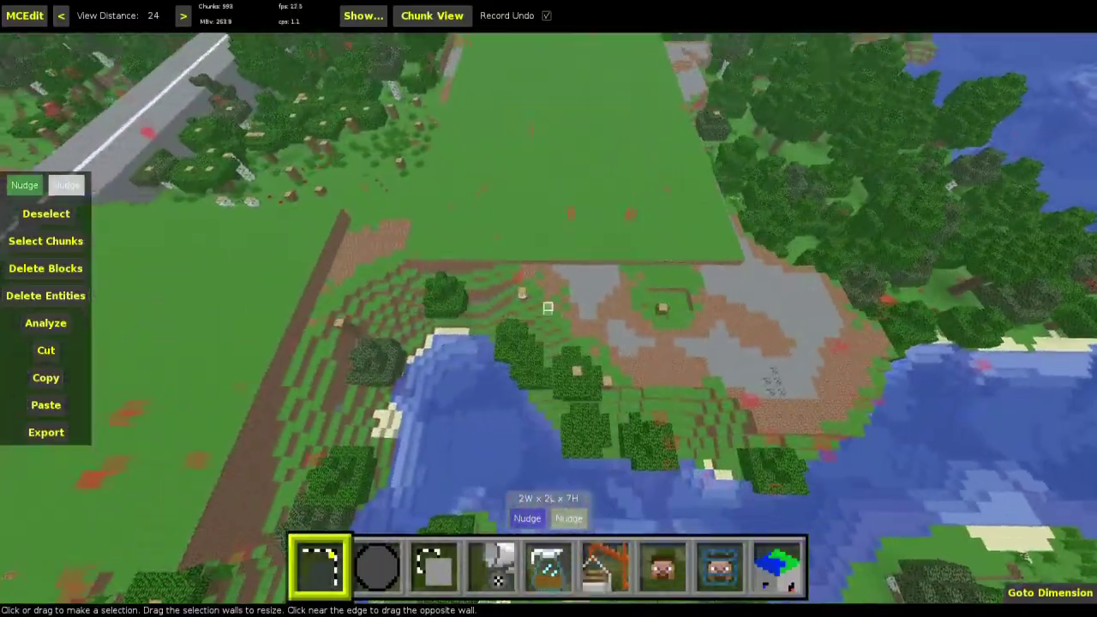
pyautogui.moveTo(550, 309); pyautogui.dragTo(310, 295, button='right')
pyautogui.moveTo(433, 86)
pyautogui.mouseDown()
pyautogui.moveTo(822, 396)
pyautogui.moveTo(868, 409)
pyautogui.mouseUp()
pyautogui.moveTo(341, 257); pyautogui.dragTo(347, 274)
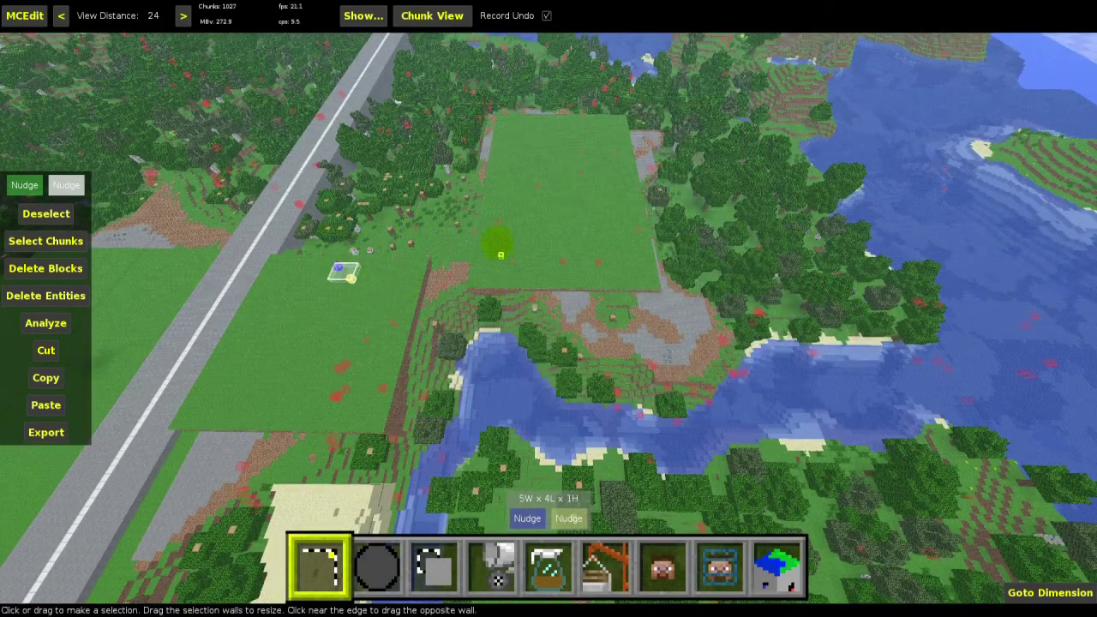
# Box the bare lakeside patch, raise it to 55 blocks, and fly around to view it.
pyautogui.moveTo(501, 255); pyautogui.dragTo(812, 422)
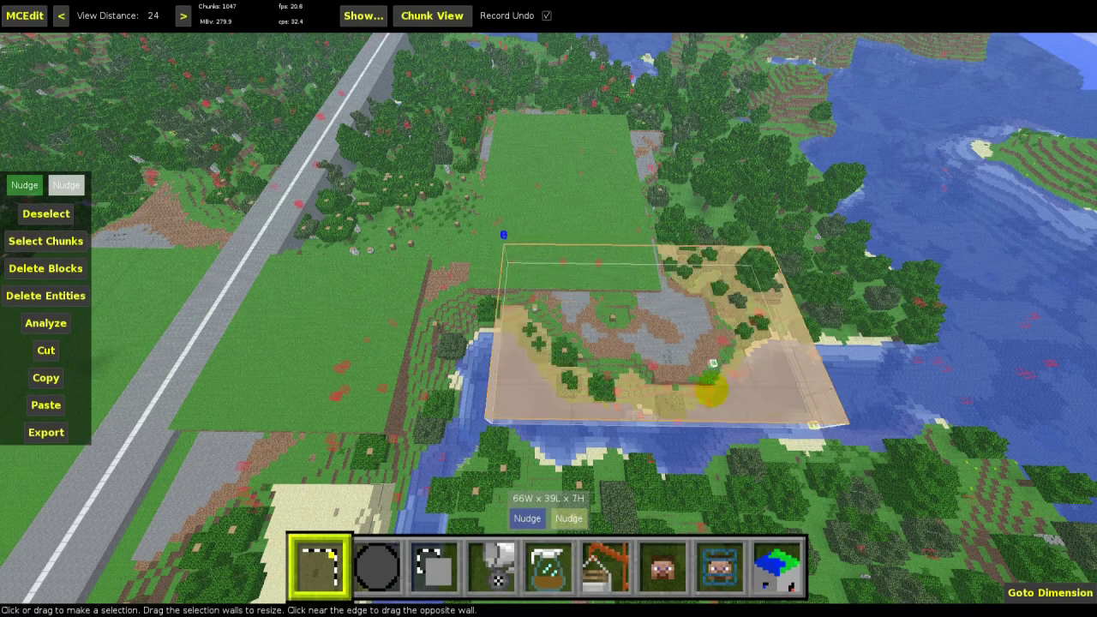
pyautogui.moveTo(711, 390); pyautogui.dragTo(686, 318)
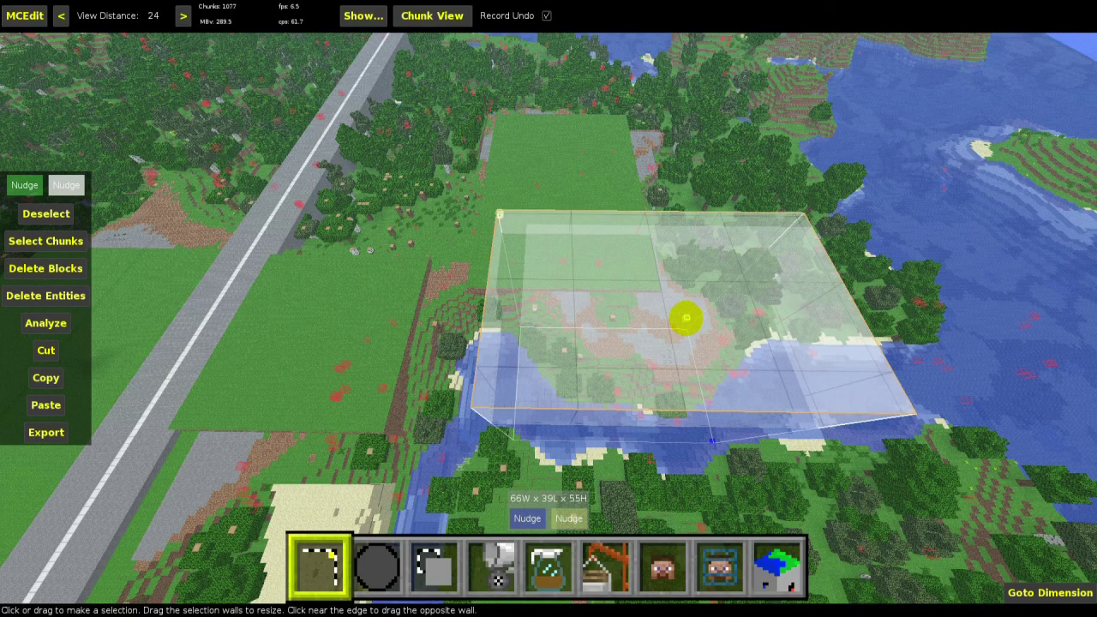
pyautogui.press('w')
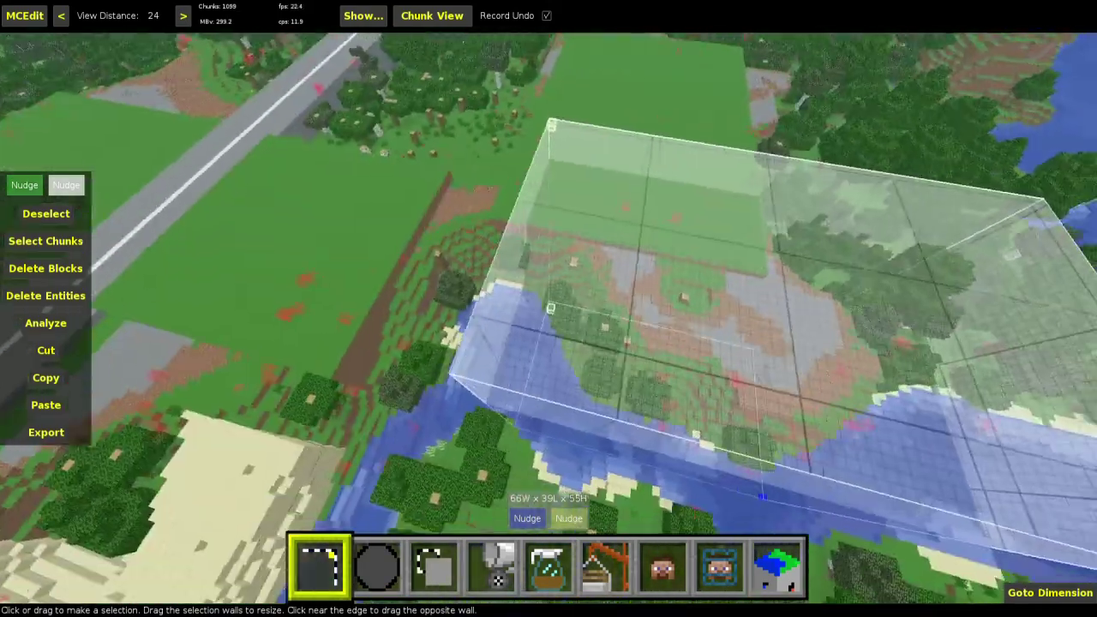
pyautogui.press('s')
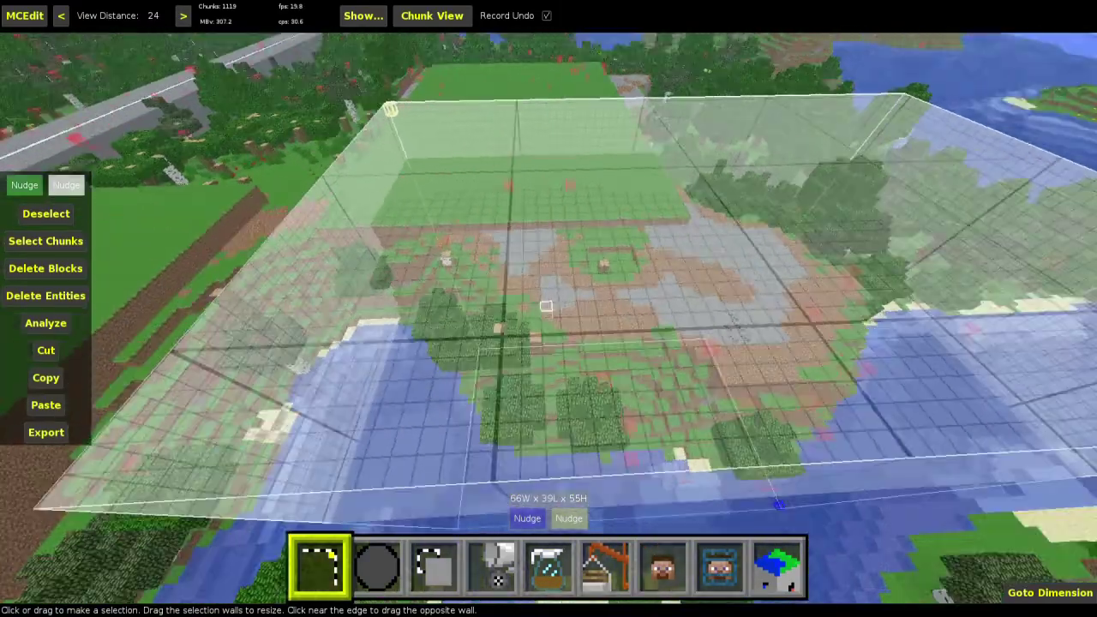
pyautogui.press('a')
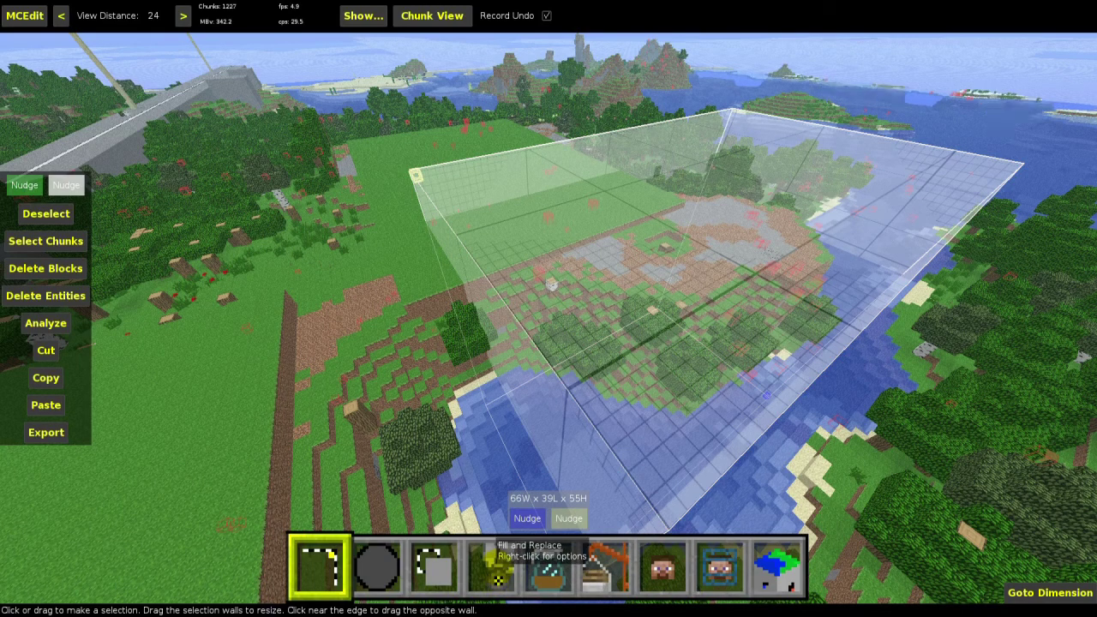
# Start Fill and Replace with Stone confirmed, then switch to replace mode.
pyautogui.click(497, 579)
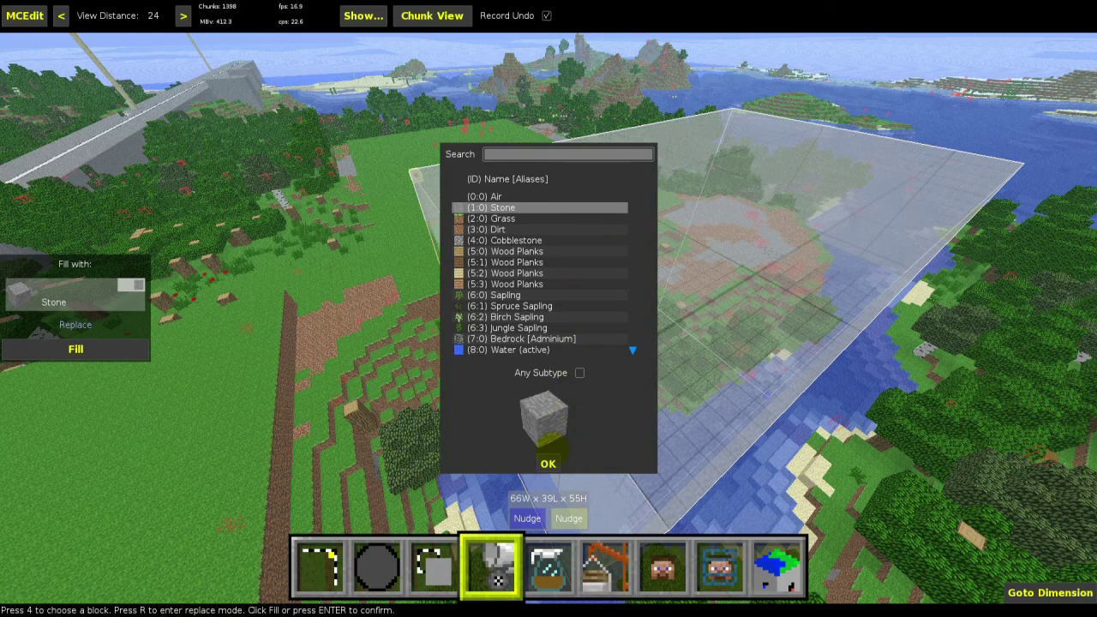
pyautogui.click(548, 463)
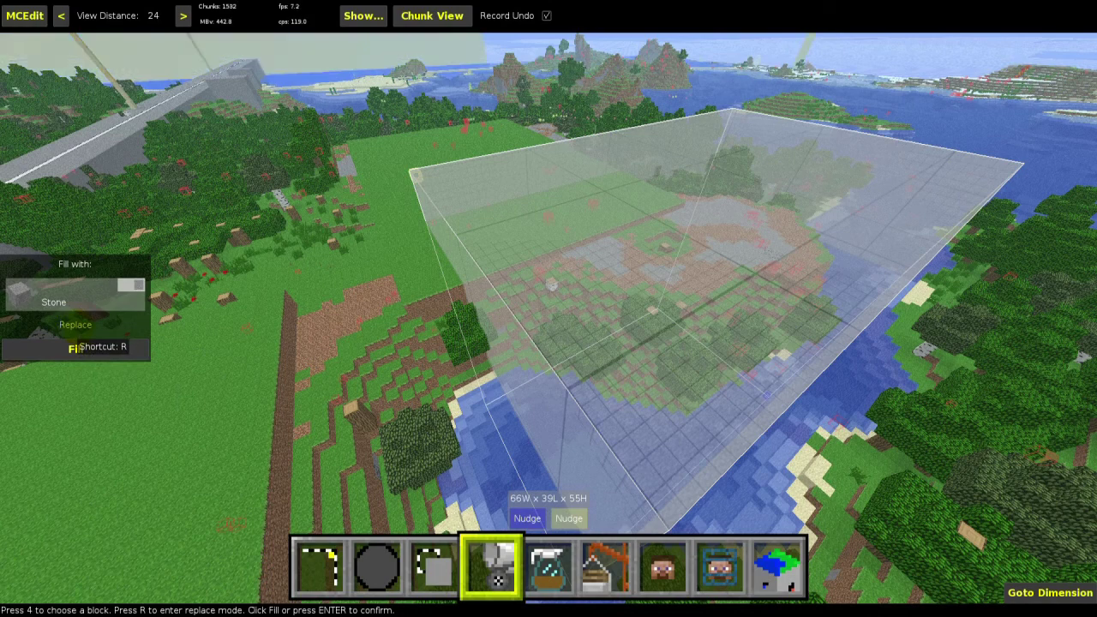
pyautogui.doubleClick(75, 326)
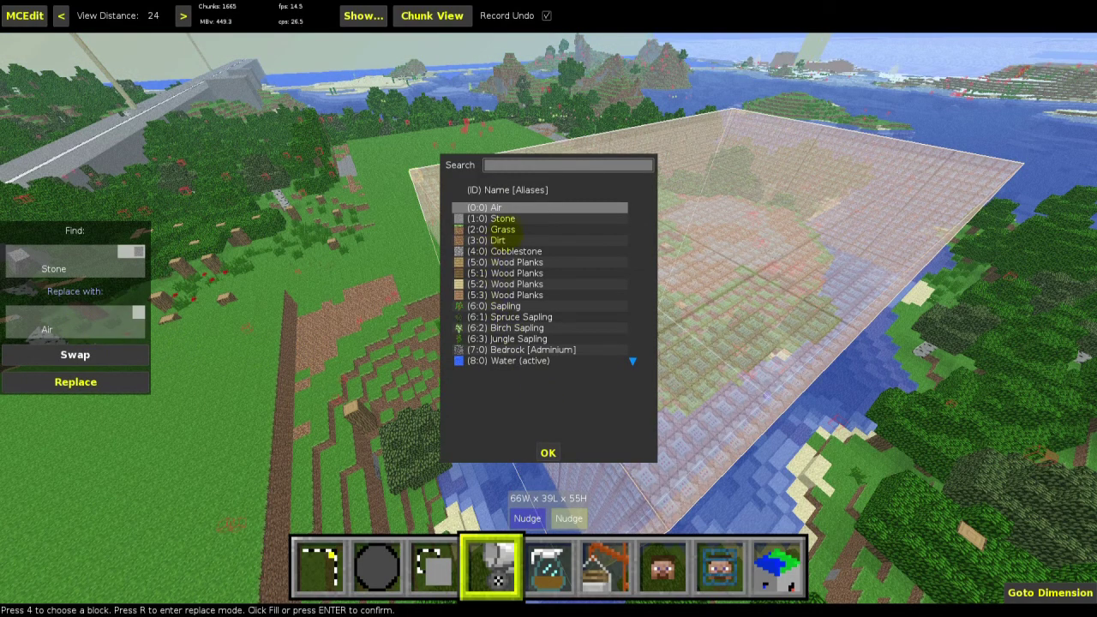
# Set Grass as the replacement for Stone and run the replace on the region.
pyautogui.click(506, 229)
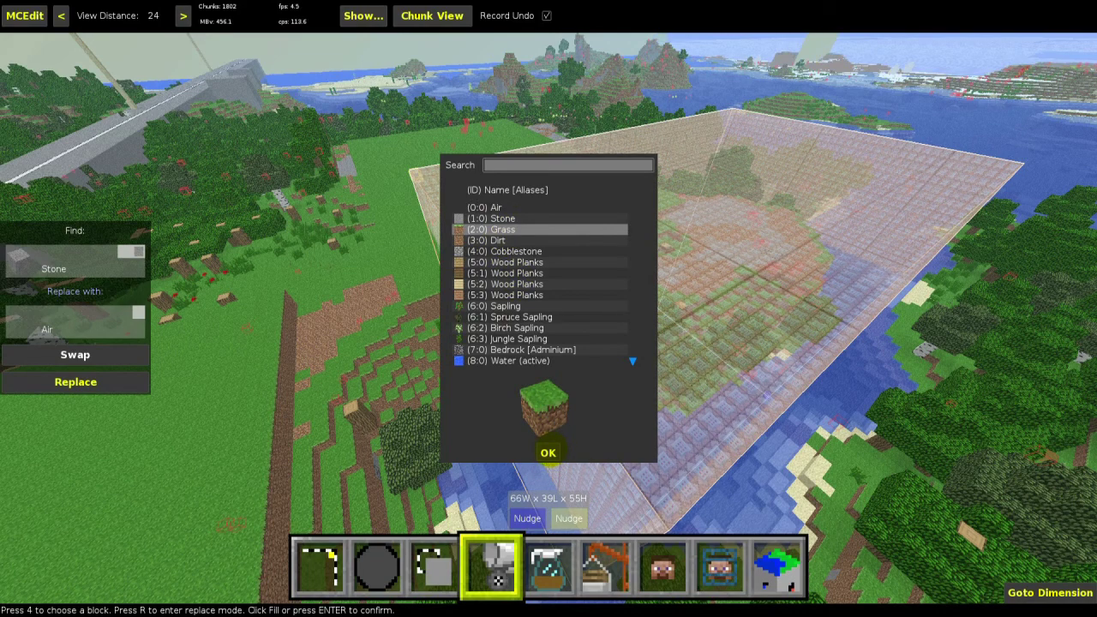
pyautogui.click(547, 452)
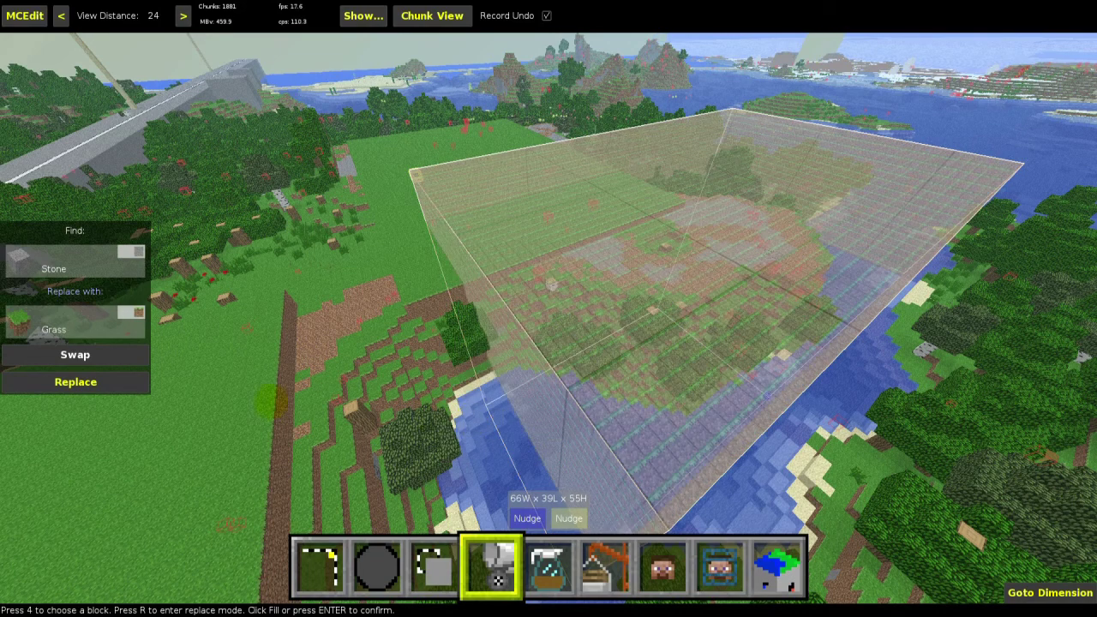
pyautogui.click(85, 377)
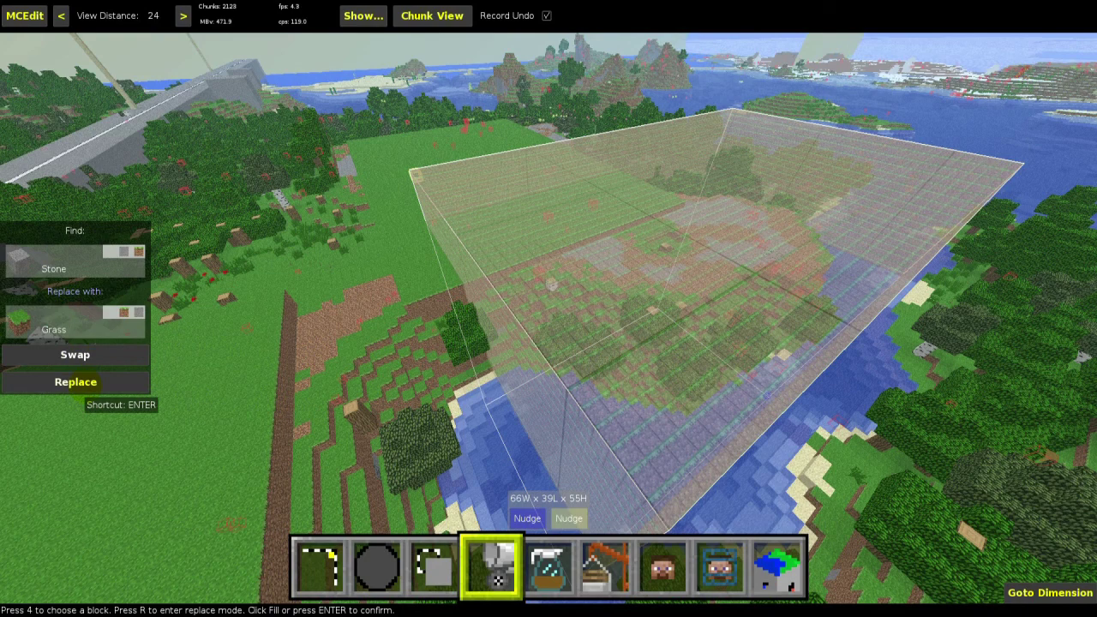
pyautogui.click(86, 383)
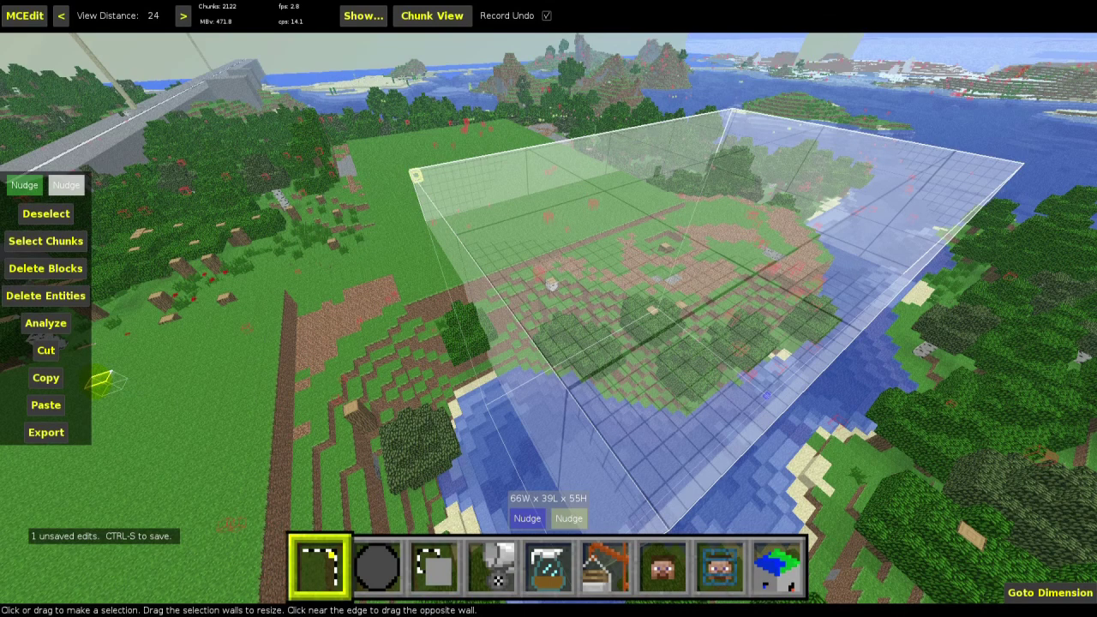
# Start a small new selection and fly the view back over the terrain.
pyautogui.moveTo(551, 284); pyautogui.dragTo(549, 311, button='right')
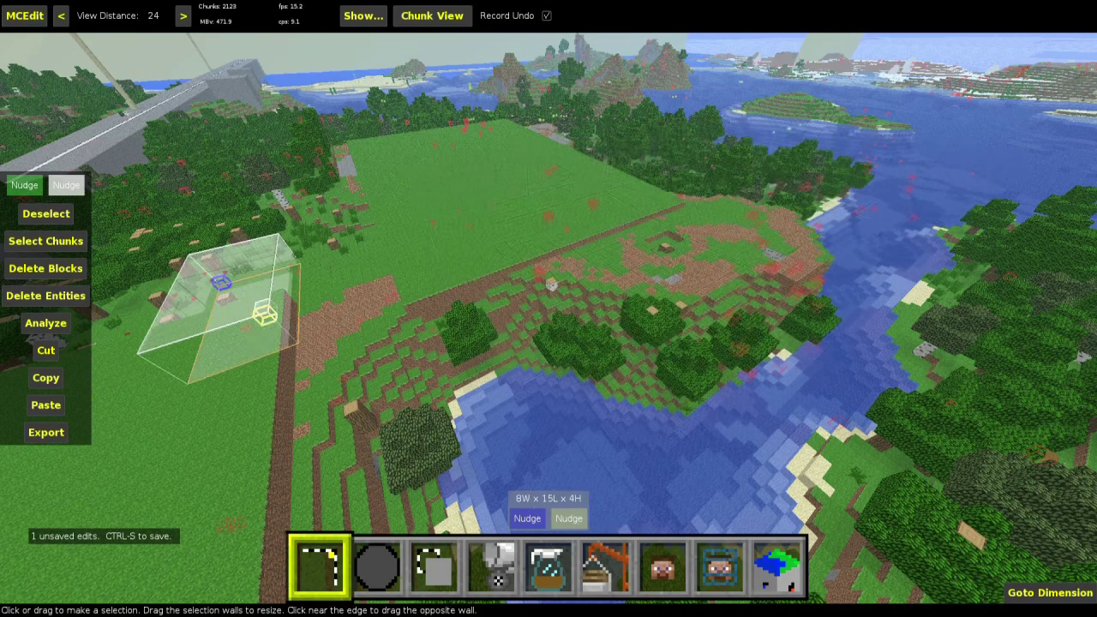
pyautogui.press('w')
pyautogui.press('w')
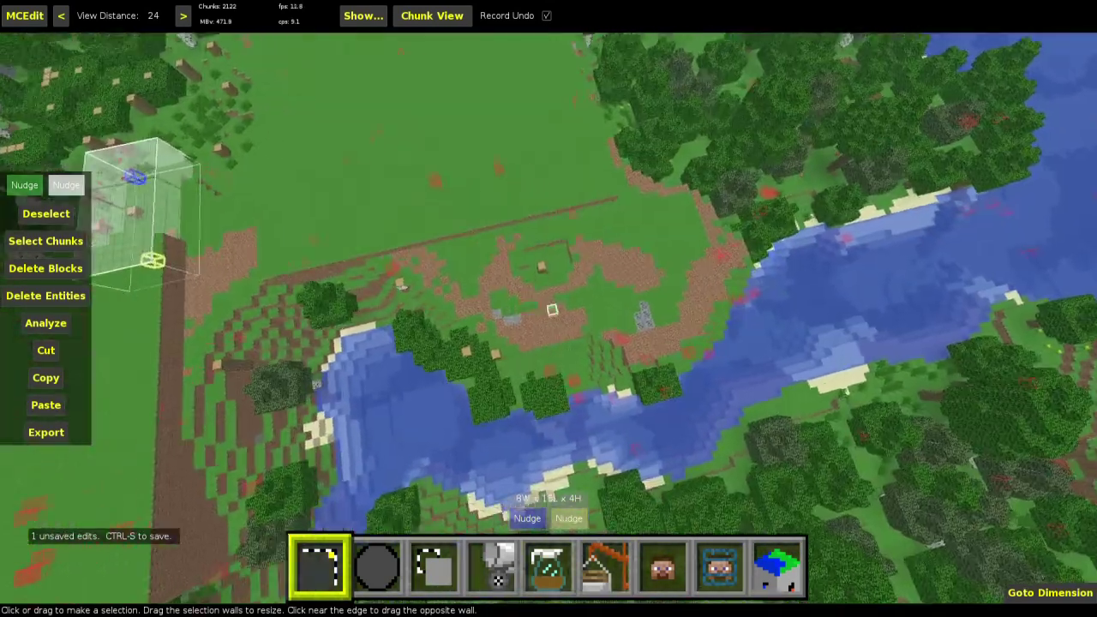
pyautogui.press('s')
pyautogui.press('s')
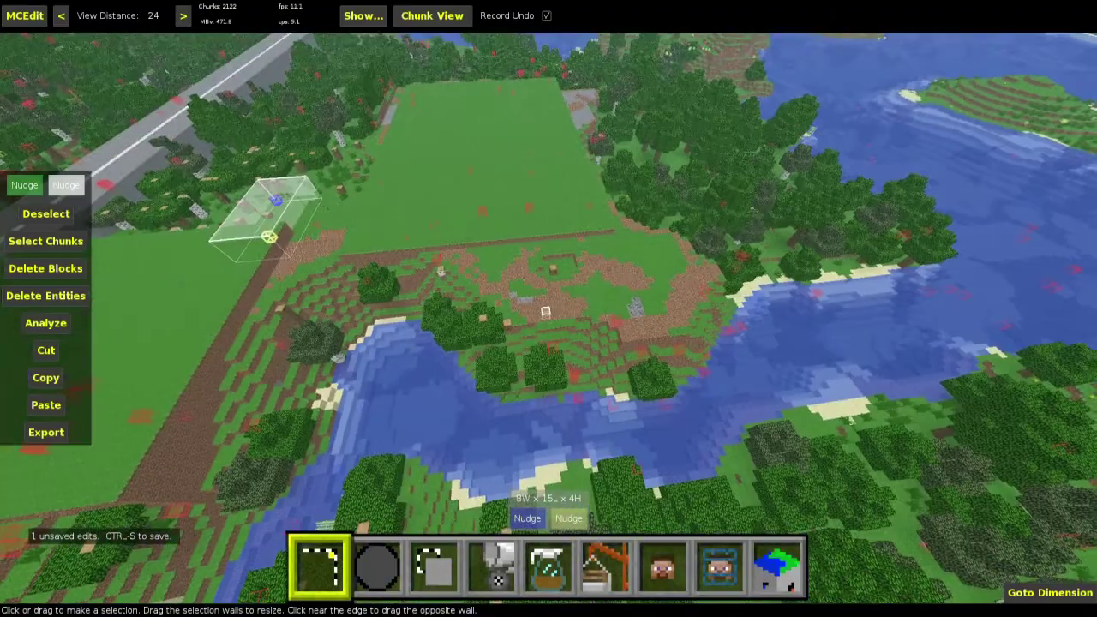
pyautogui.press('w')
pyautogui.press('s')
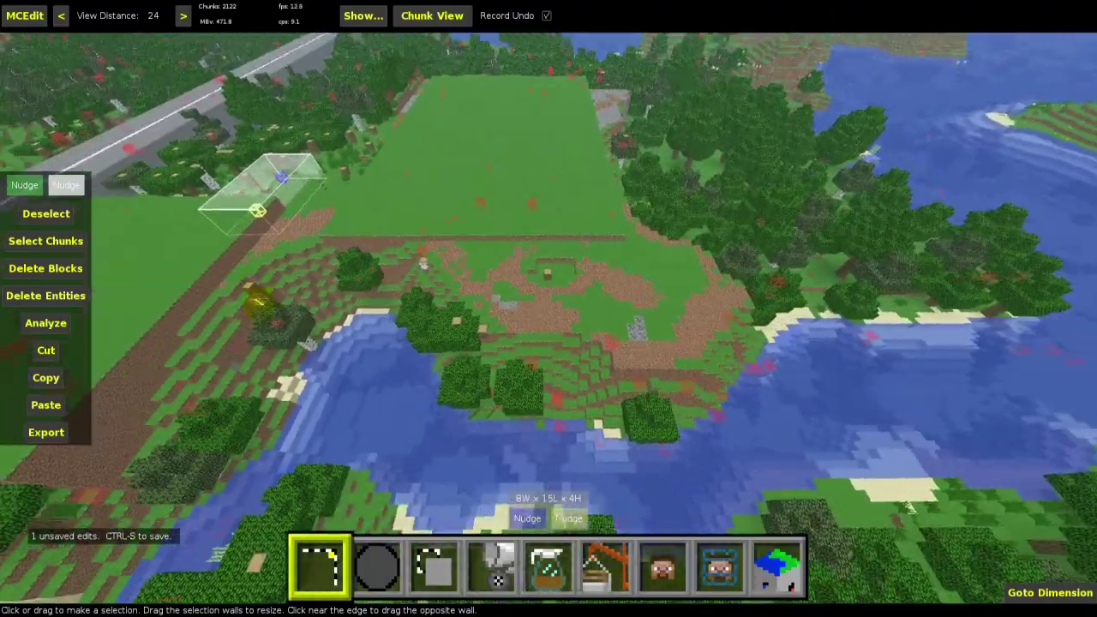
# Mark a 56×28×13 region over the river dirt patch and start the fill tool.
pyautogui.moveTo(400, 208); pyautogui.dragTo(818, 423)
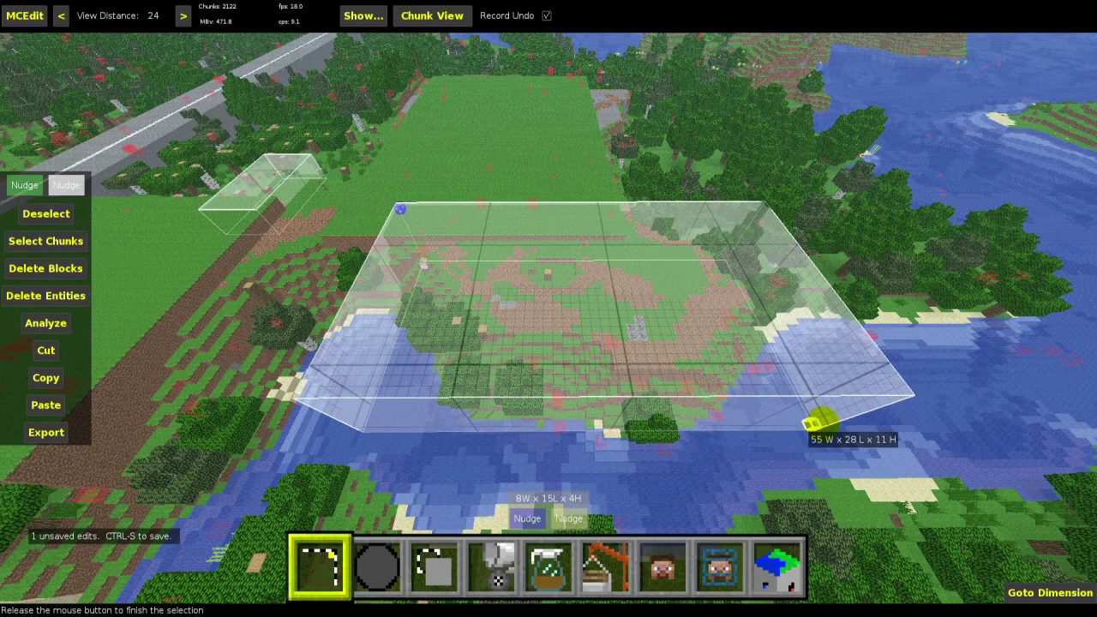
pyautogui.moveTo(697, 366); pyautogui.dragTo(660, 354)
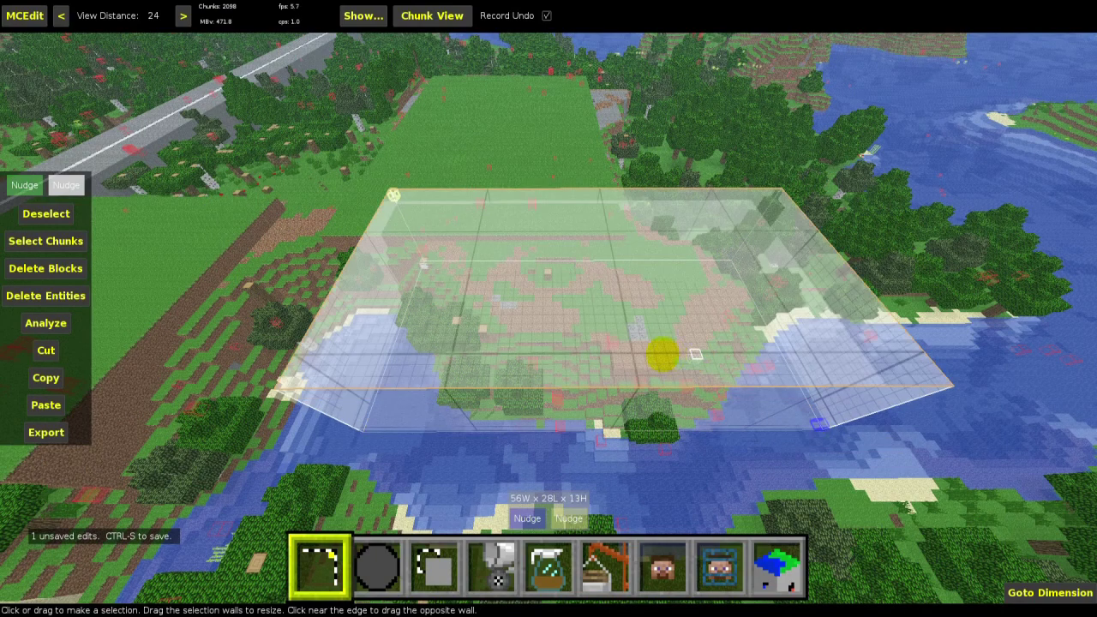
pyautogui.click(498, 579)
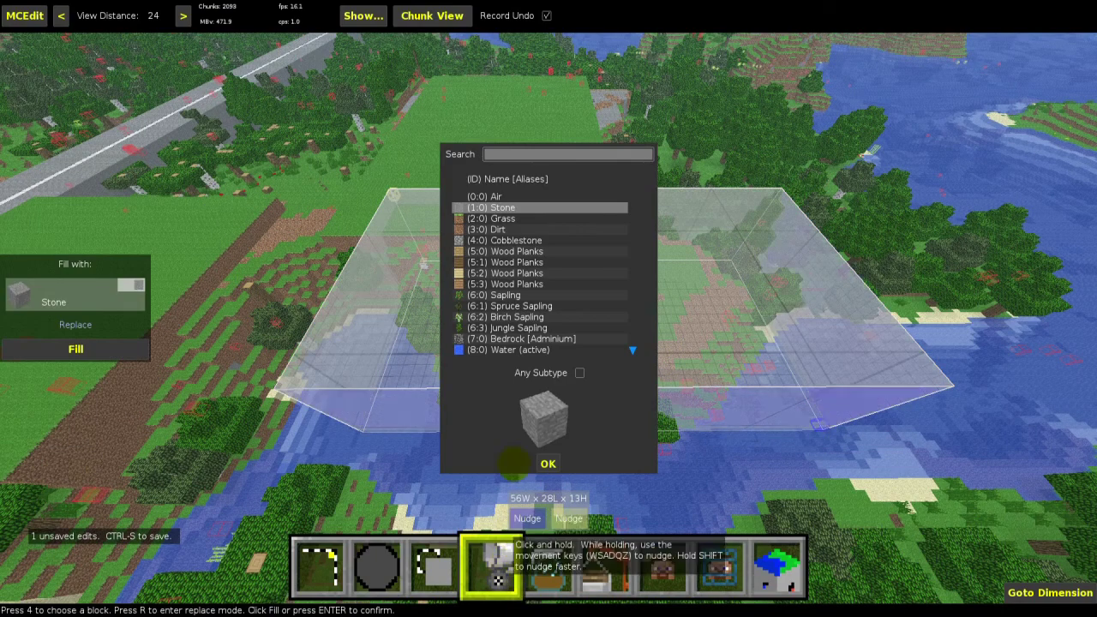
# Target Dirt and confirm Grass as its replacement within the 56×28×13 region.
pyautogui.click(497, 230)
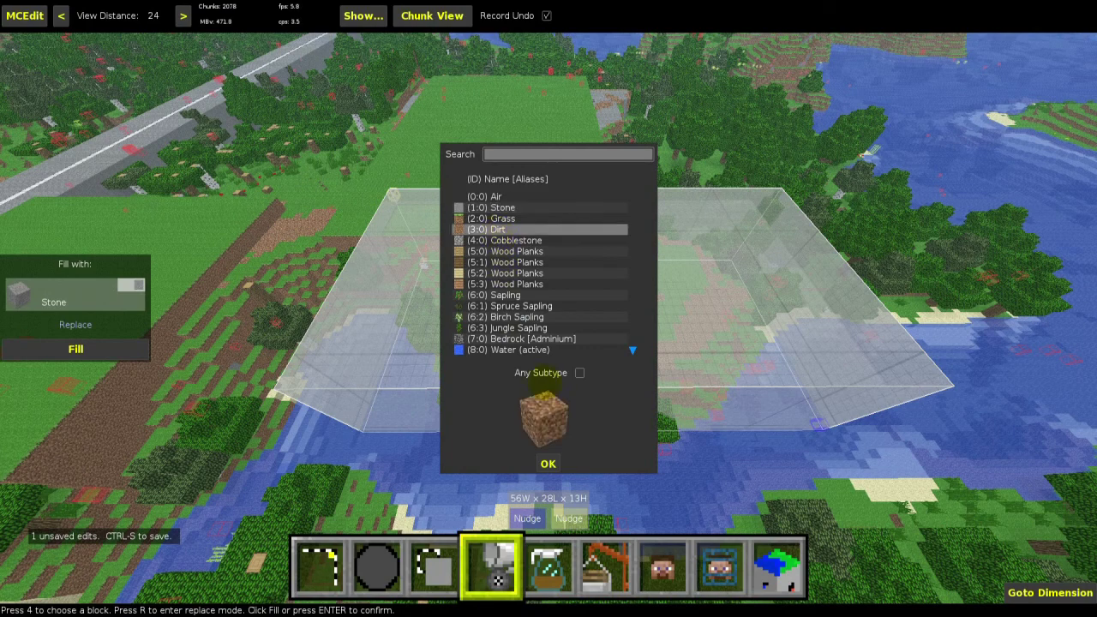
pyautogui.click(548, 464)
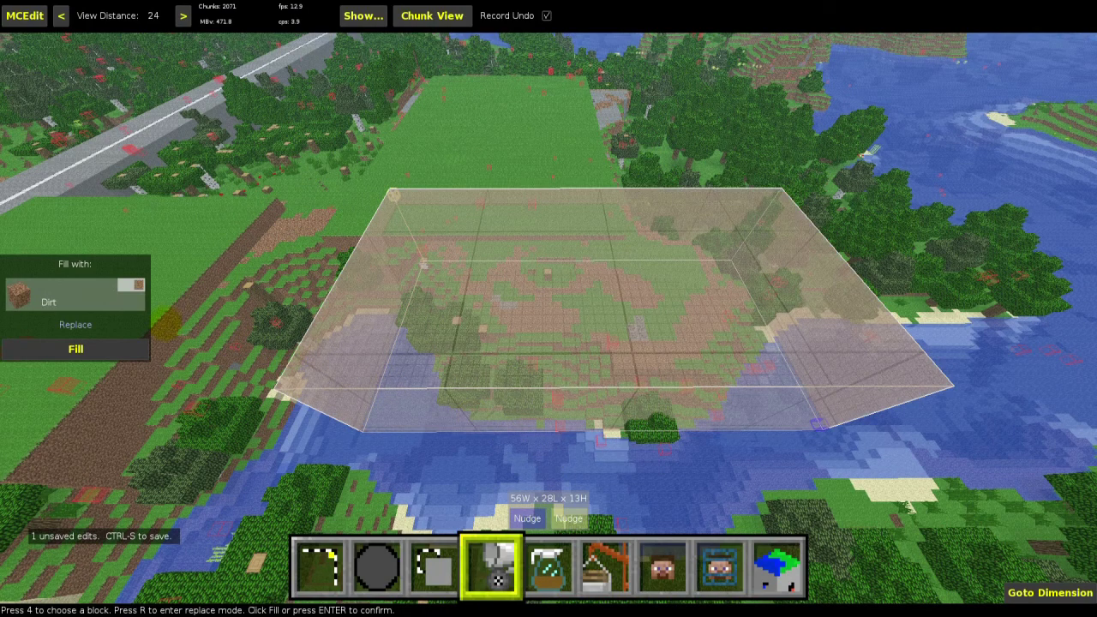
pyautogui.click(75, 326)
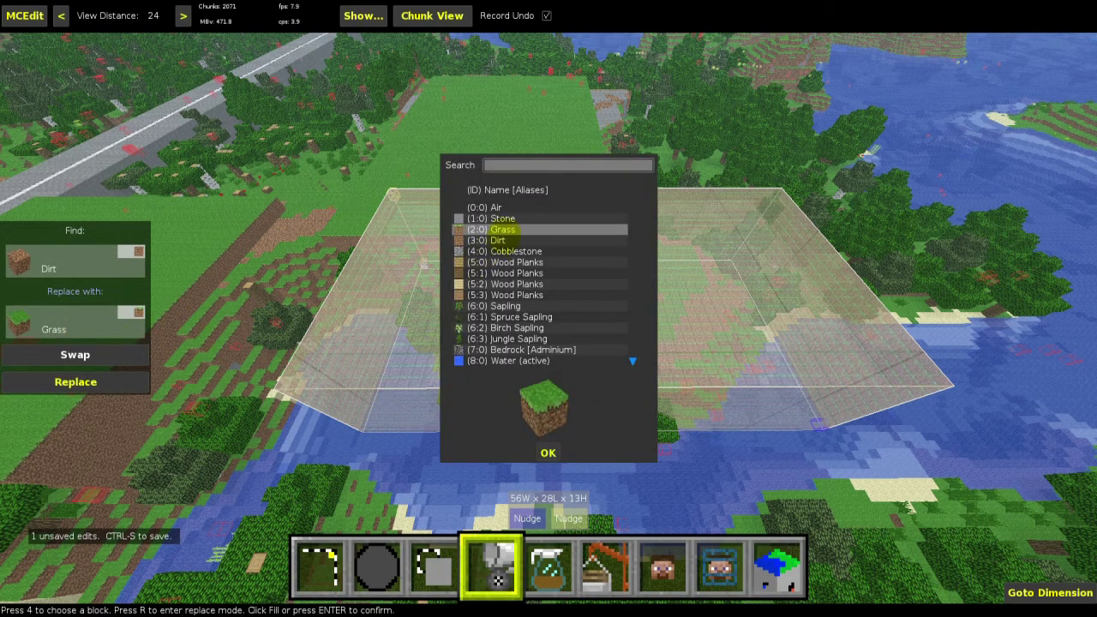
pyautogui.click(548, 452)
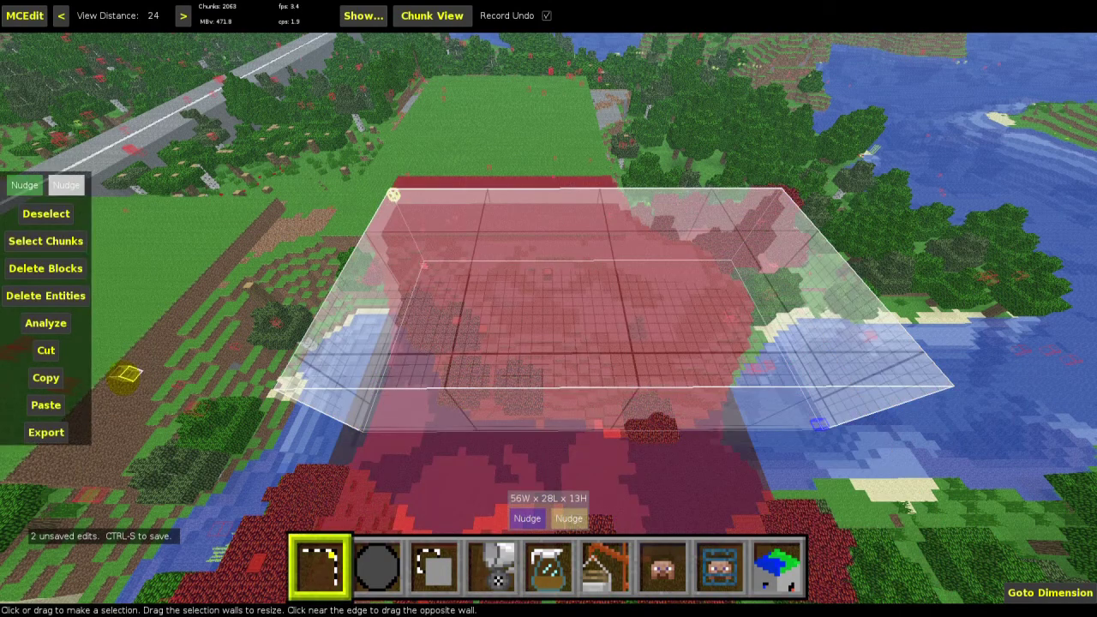
# Fly over the levelled field to inspect the new grass along the river and road.
pyautogui.press('a')
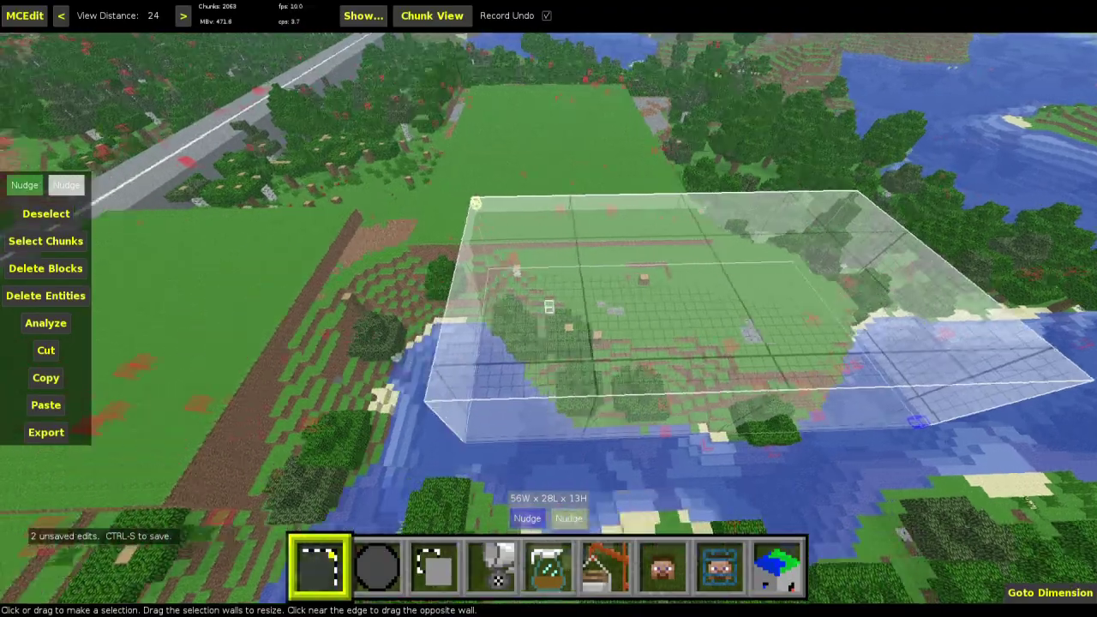
pyautogui.press('w')
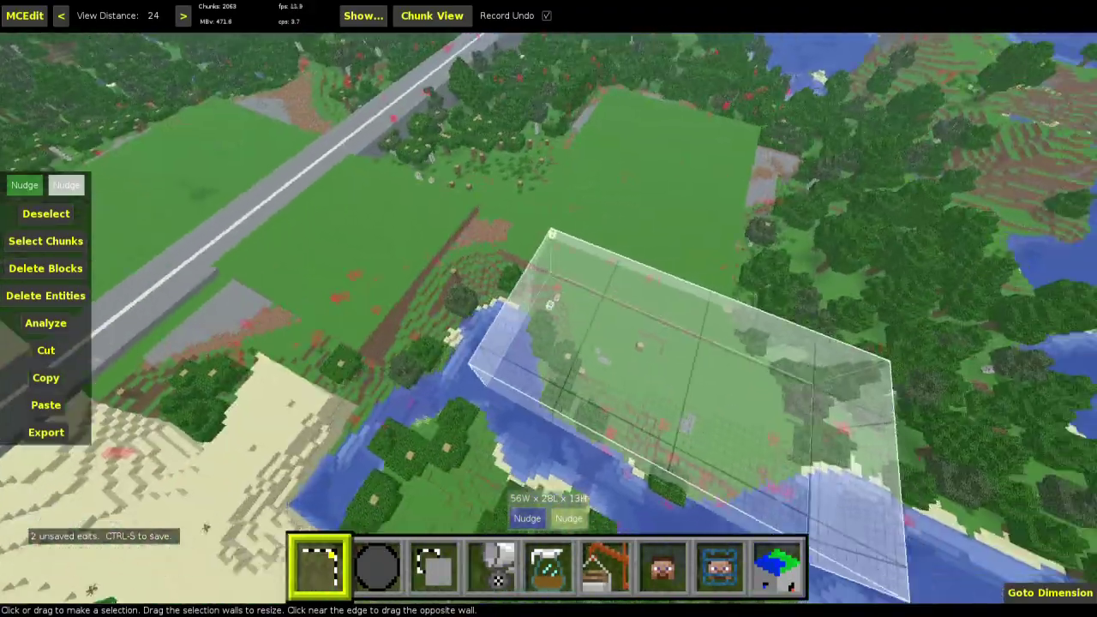
pyautogui.press('w')
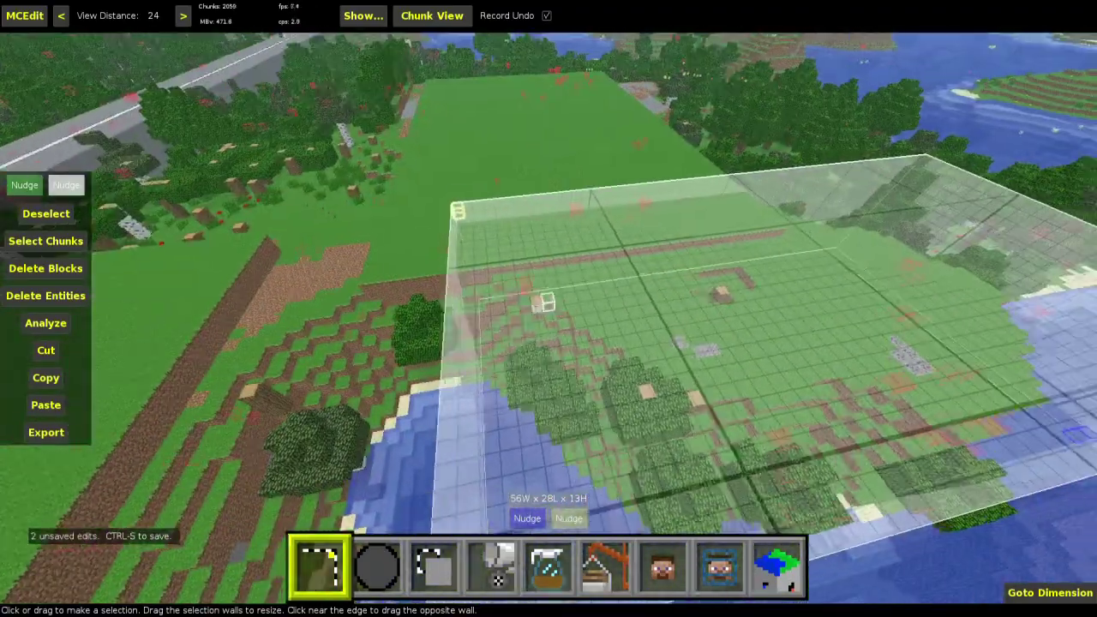
pyautogui.press('j')
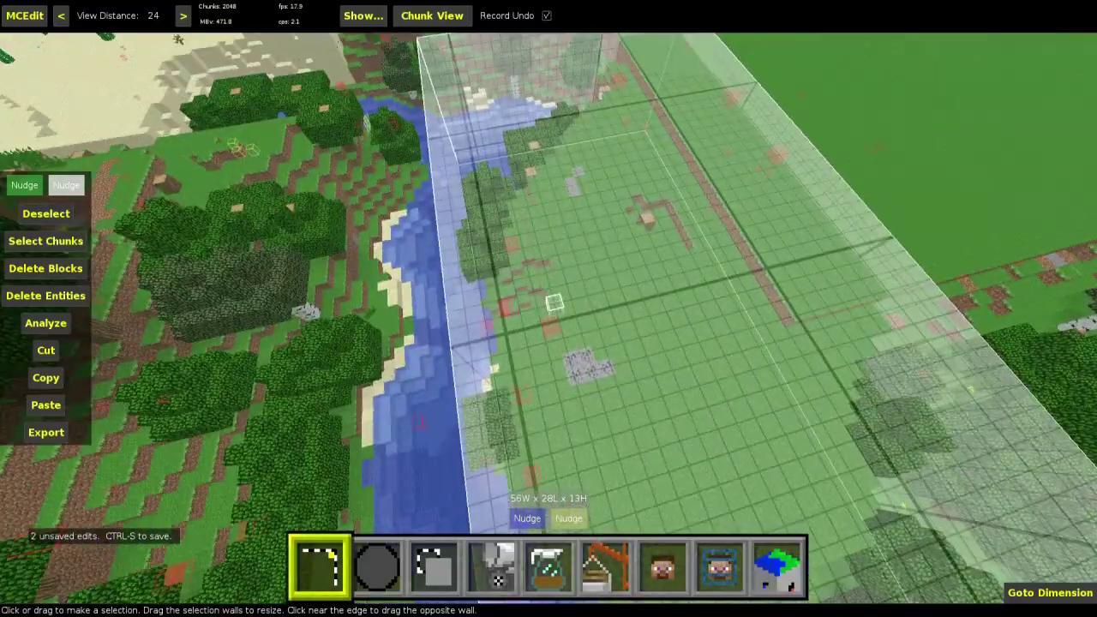
pyautogui.press('l')
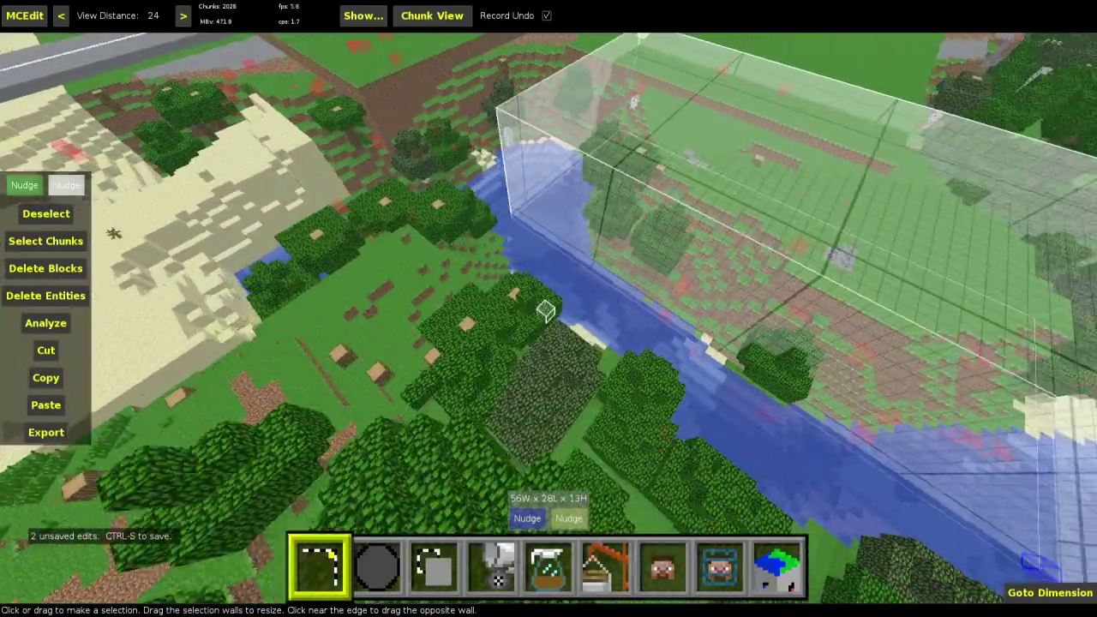
pyautogui.press('l')
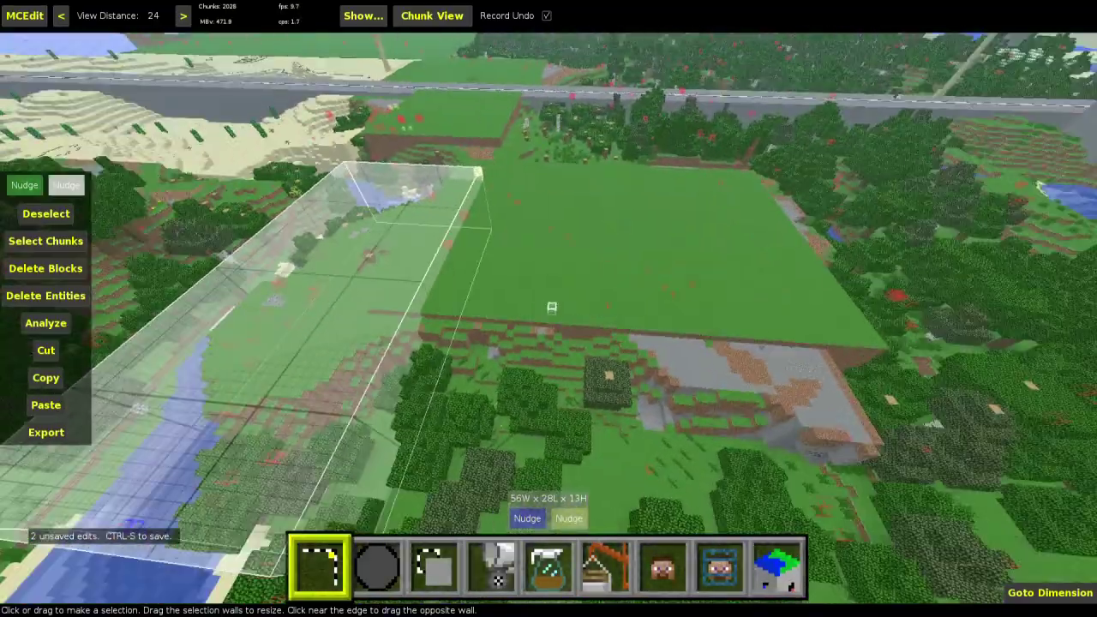
pyautogui.press('s')
pyautogui.press('l')
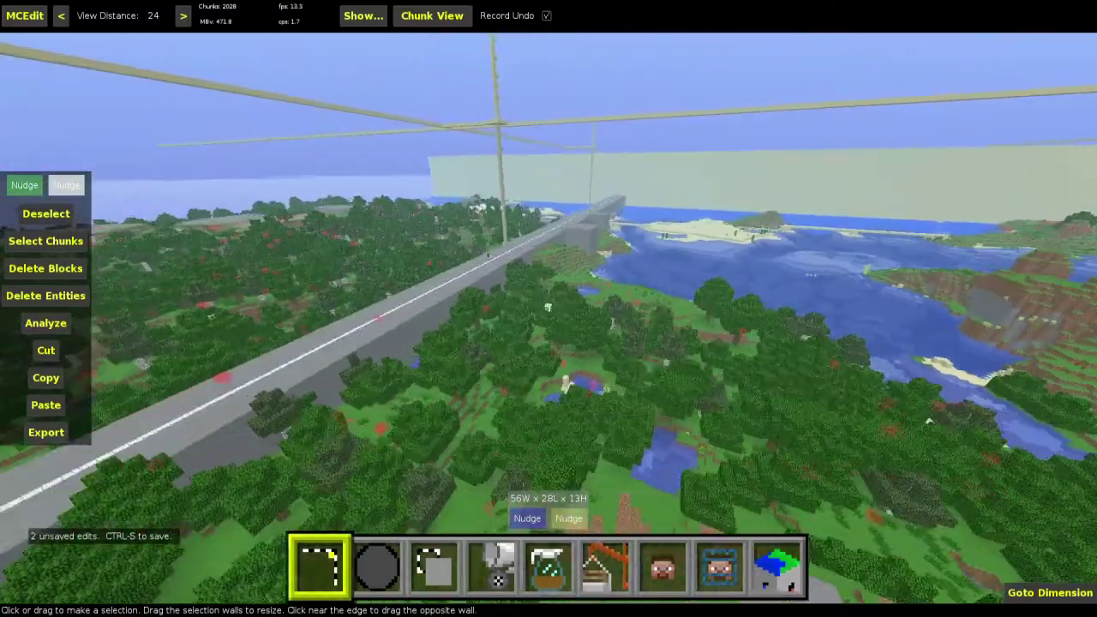
pyautogui.press('a')
pyautogui.press('l')
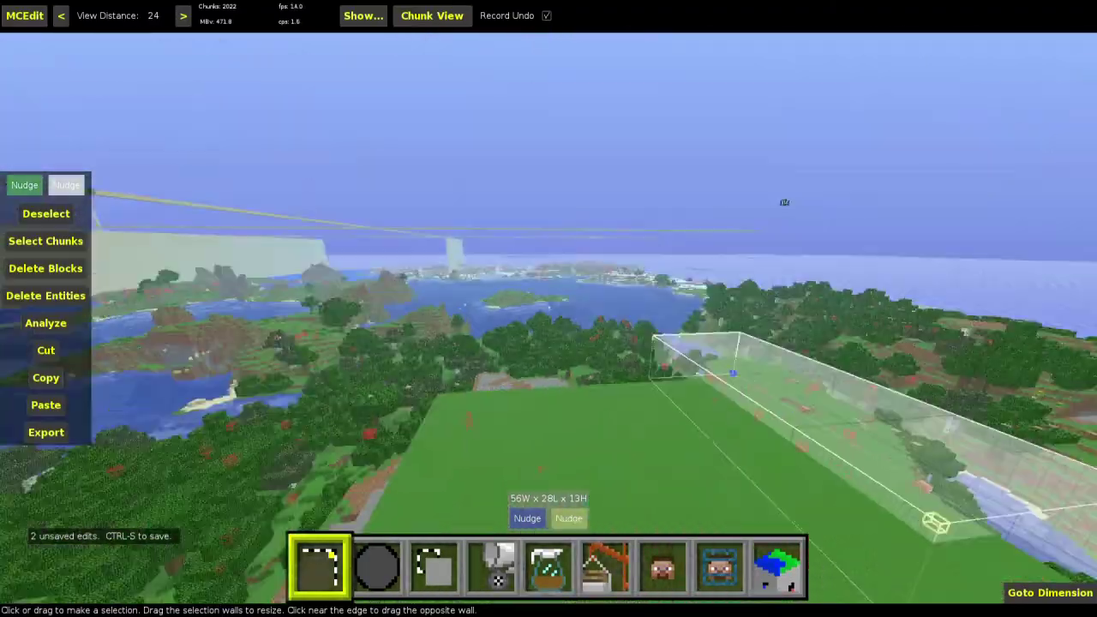
# Tilt and fly toward the grey stone patch beside the sand, lining up above it.
pyautogui.press('k')
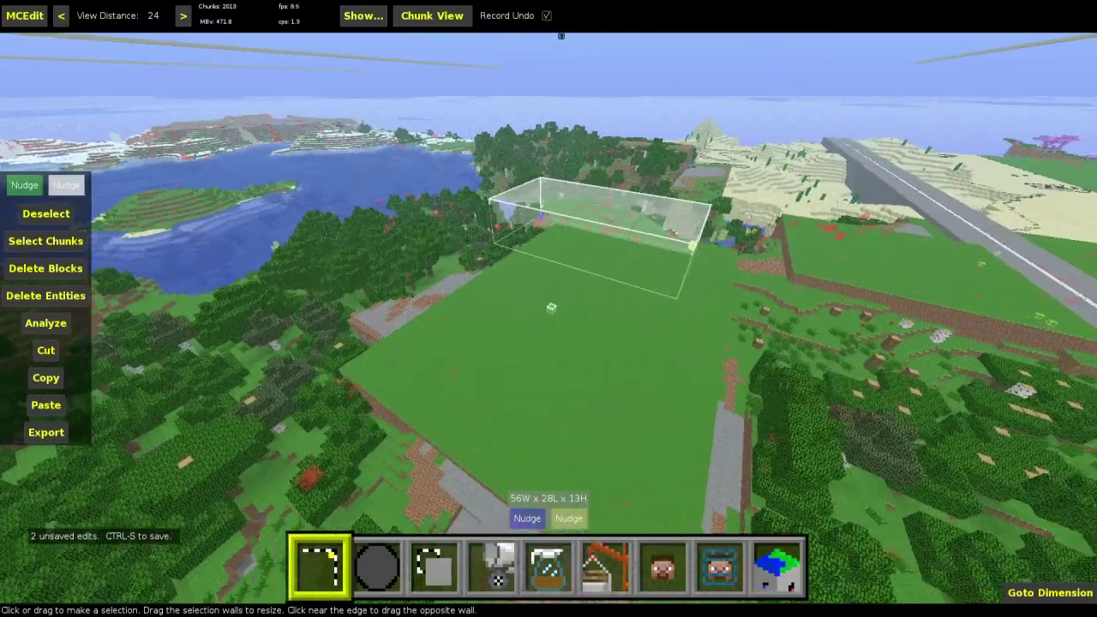
pyautogui.press('i')
pyautogui.press('w')
pyautogui.press('k')
pyautogui.press('s')
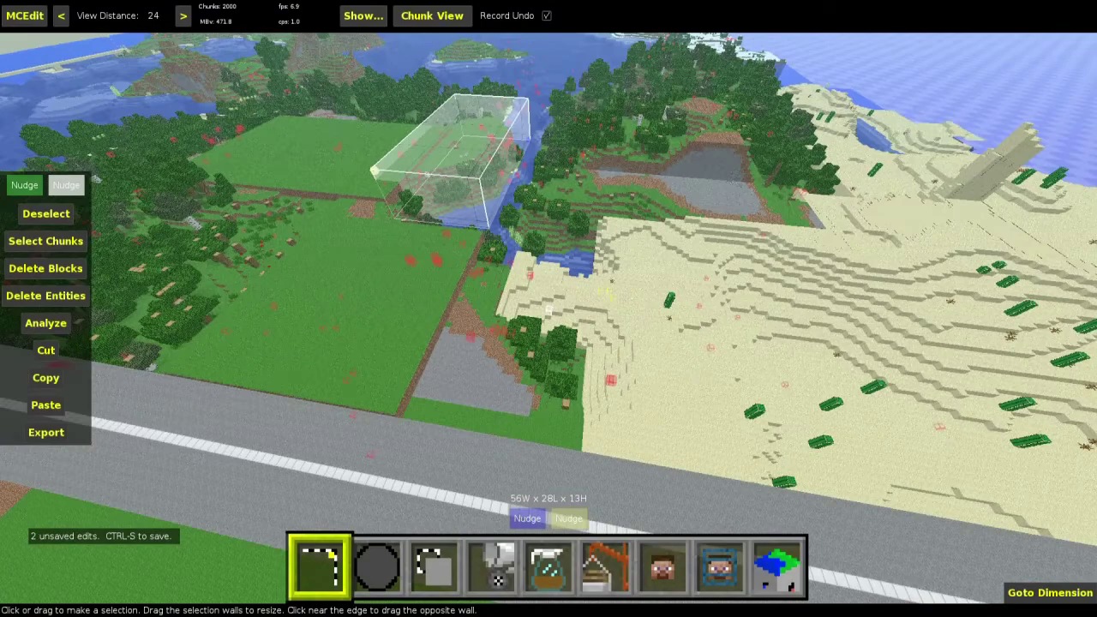
pyautogui.press('i')
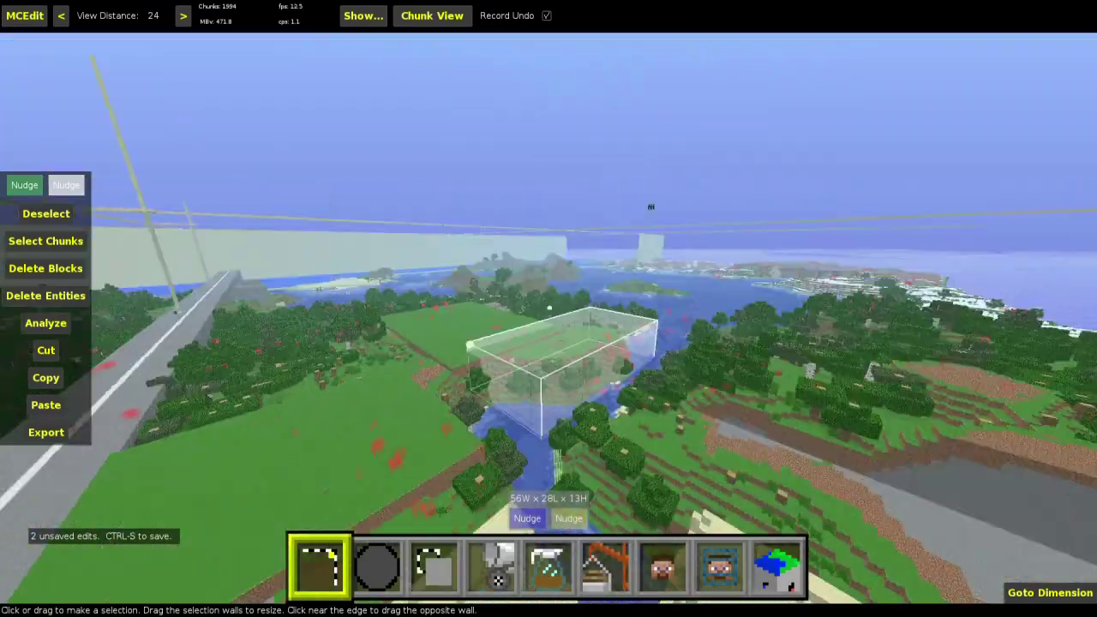
pyautogui.press('k')
pyautogui.press('i')
pyautogui.press('d')
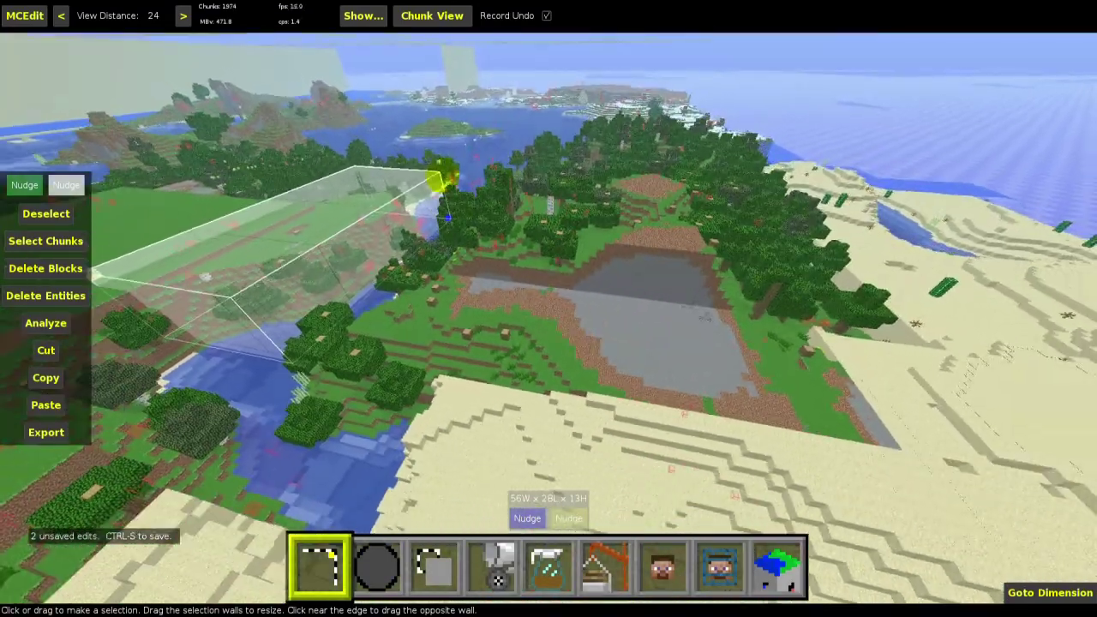
# Drag a new selection box over the stone patch and raise its height.
pyautogui.moveTo(451, 216); pyautogui.dragTo(715, 395)
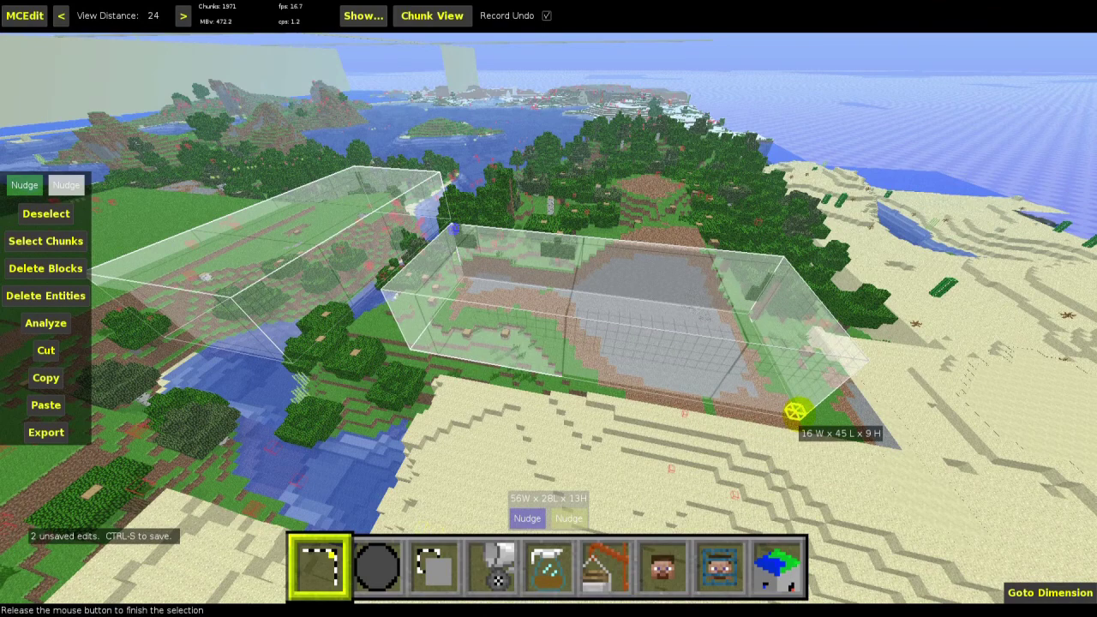
pyautogui.moveTo(794, 411); pyautogui.dragTo(794, 411)
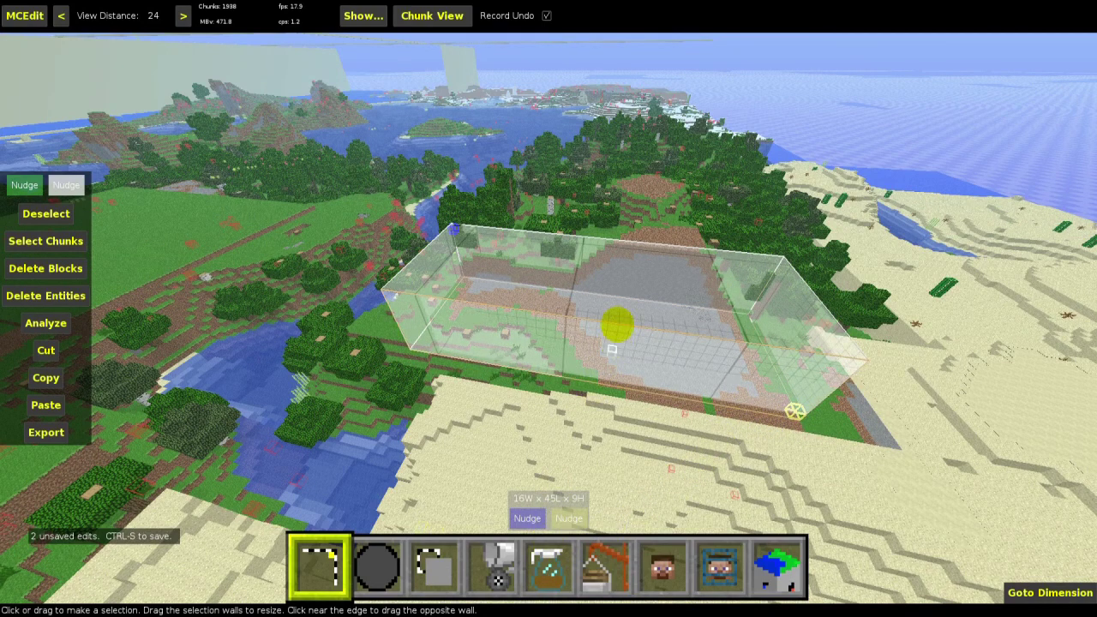
pyautogui.moveTo(609, 392); pyautogui.dragTo(615, 266)
pyautogui.moveTo(616, 266)
pyautogui.mouseDown(button='right')
pyautogui.moveTo(543, 351)
pyautogui.moveTo(372, 403)
pyautogui.mouseUp(button='right')
# Widen and lengthen the box to 37W × 52L × 21H over the stone patch.
pyautogui.moveTo(482, 196); pyautogui.dragTo(644, 274)
pyautogui.moveTo(643, 275); pyautogui.dragTo(548, 308, button='right')
pyautogui.press('s')
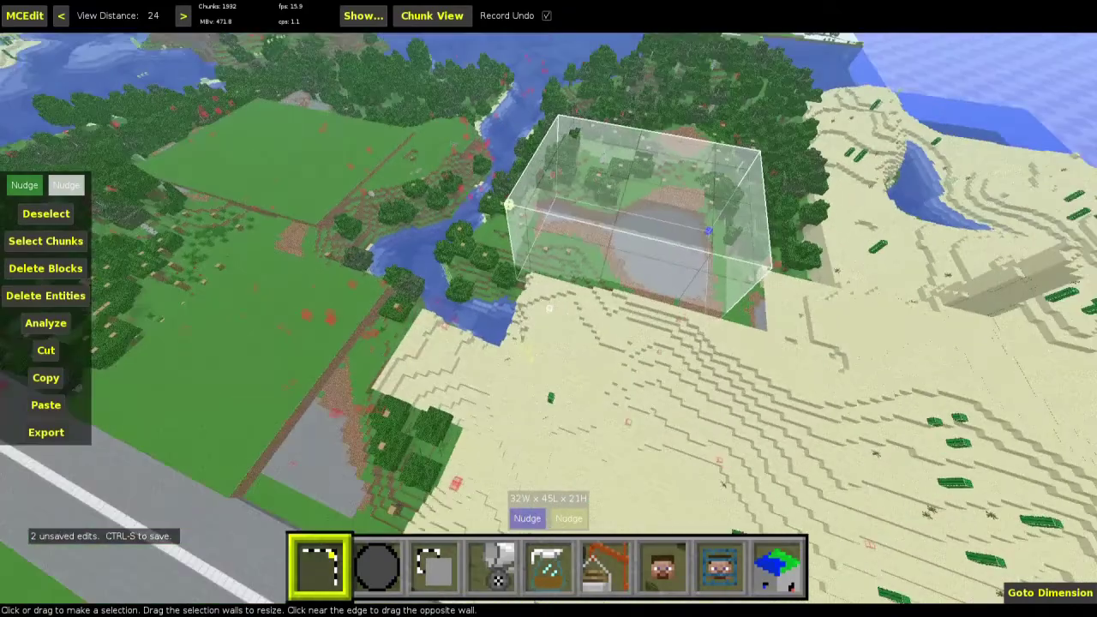
pyautogui.press('w')
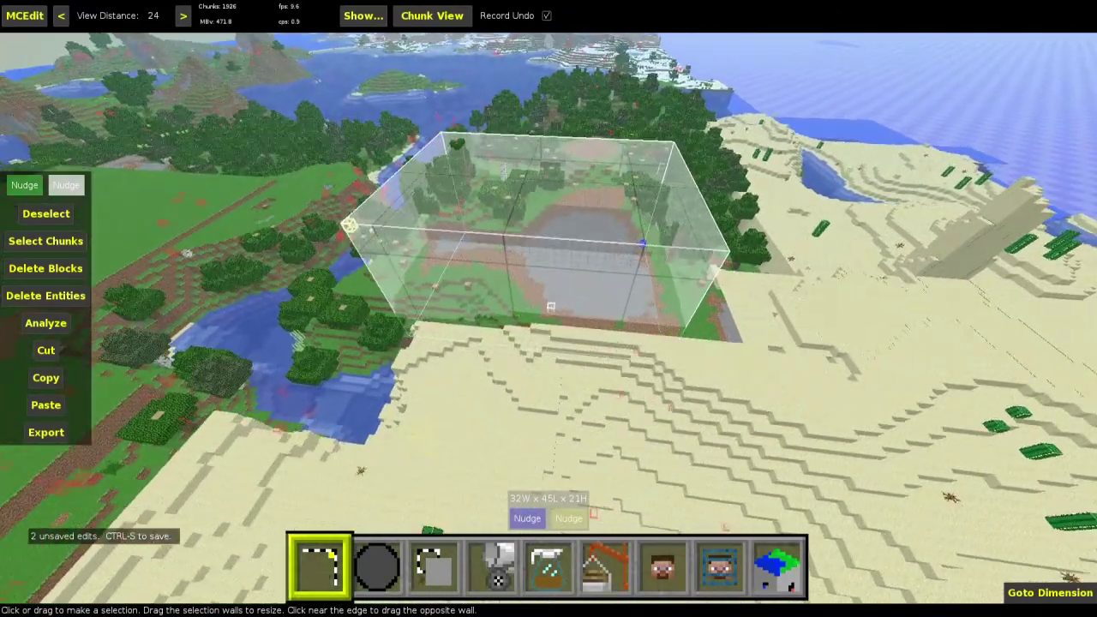
pyautogui.moveTo(548, 308); pyautogui.dragTo(716, 262, button='right')
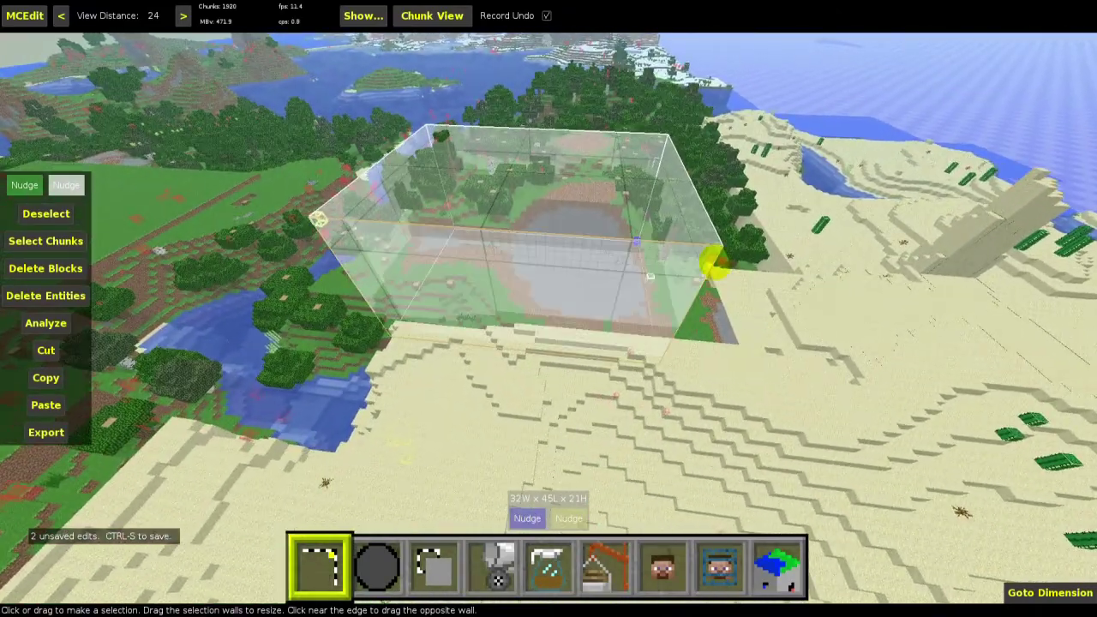
pyautogui.moveTo(699, 242); pyautogui.dragTo(754, 245)
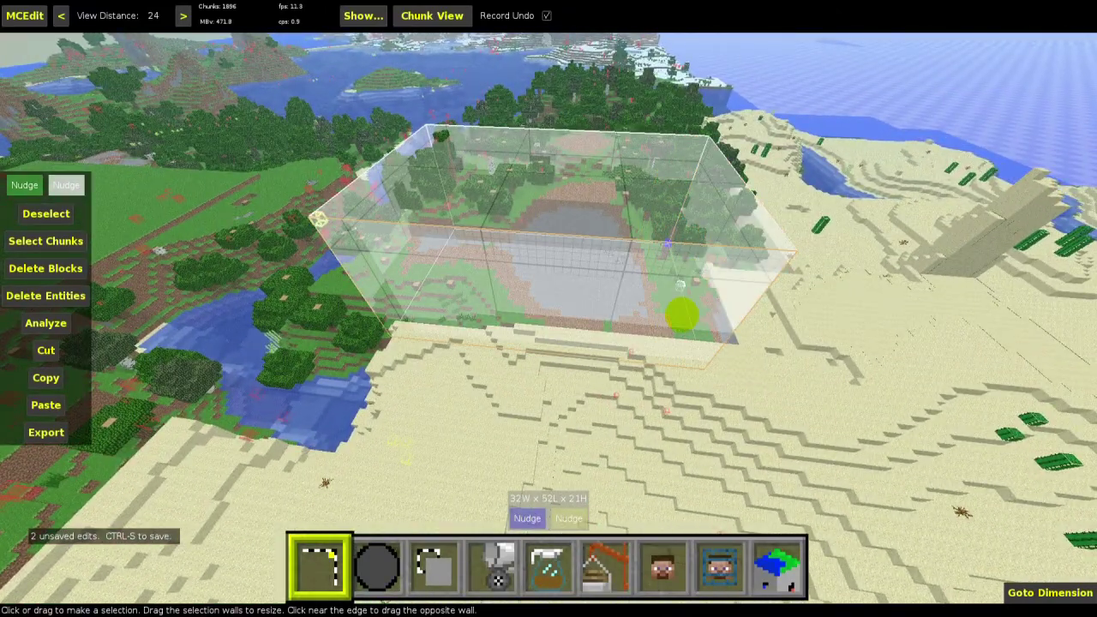
pyautogui.moveTo(680, 311); pyautogui.dragTo(495, 465)
# Start filling the new region, highlight Stone in the block list, and begin a 'stone' search.
pyautogui.doubleClick(491, 565)
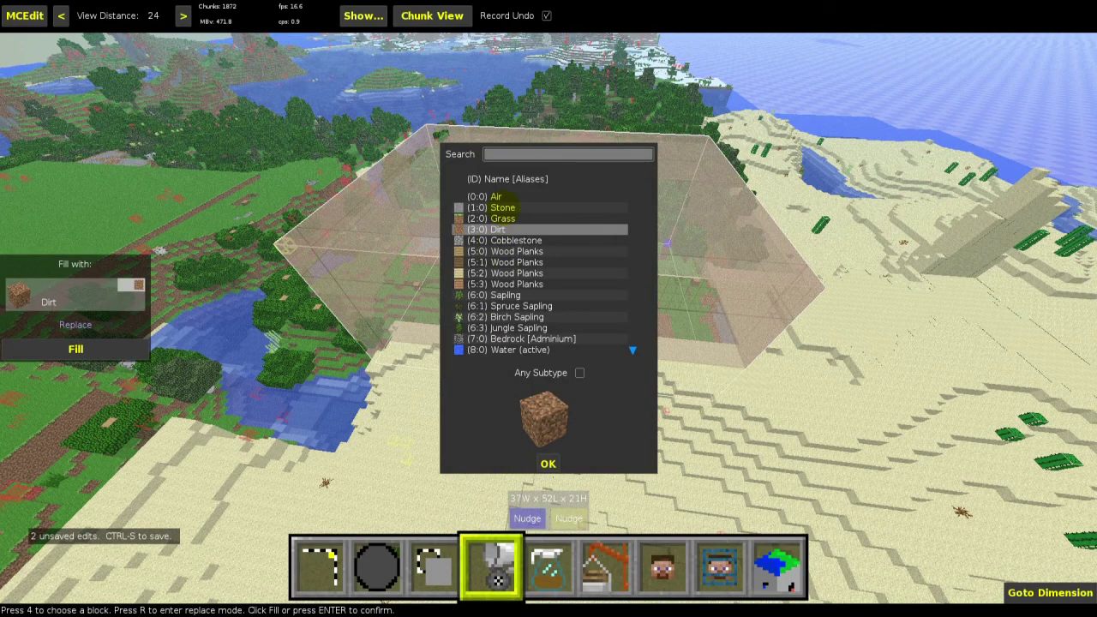
pyautogui.click(504, 207)
pyautogui.click(524, 155)
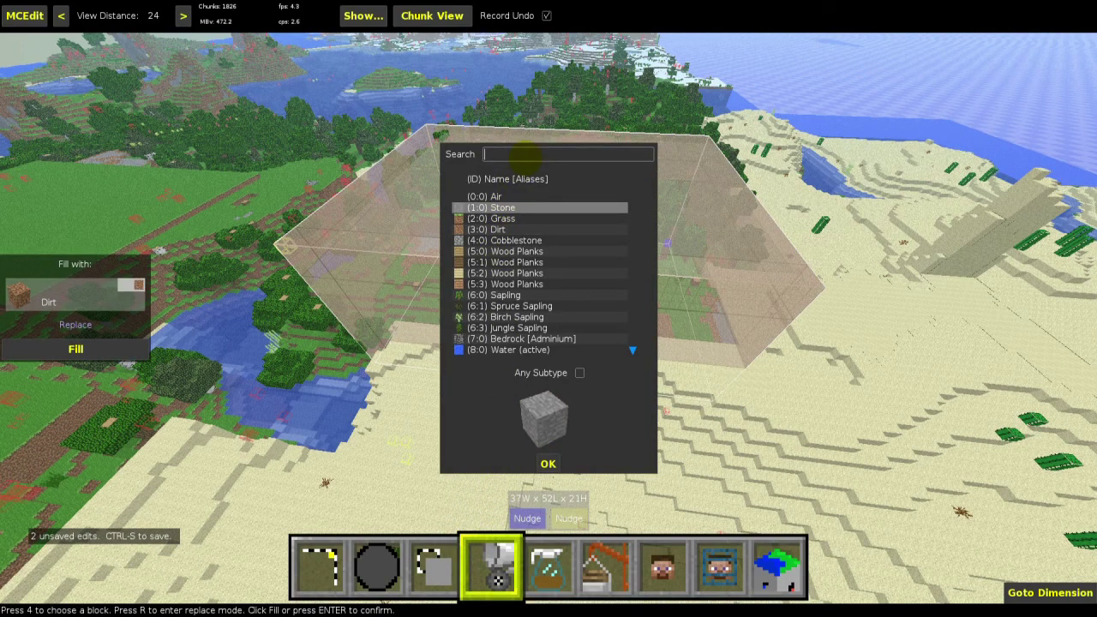
pyautogui.write('stone')
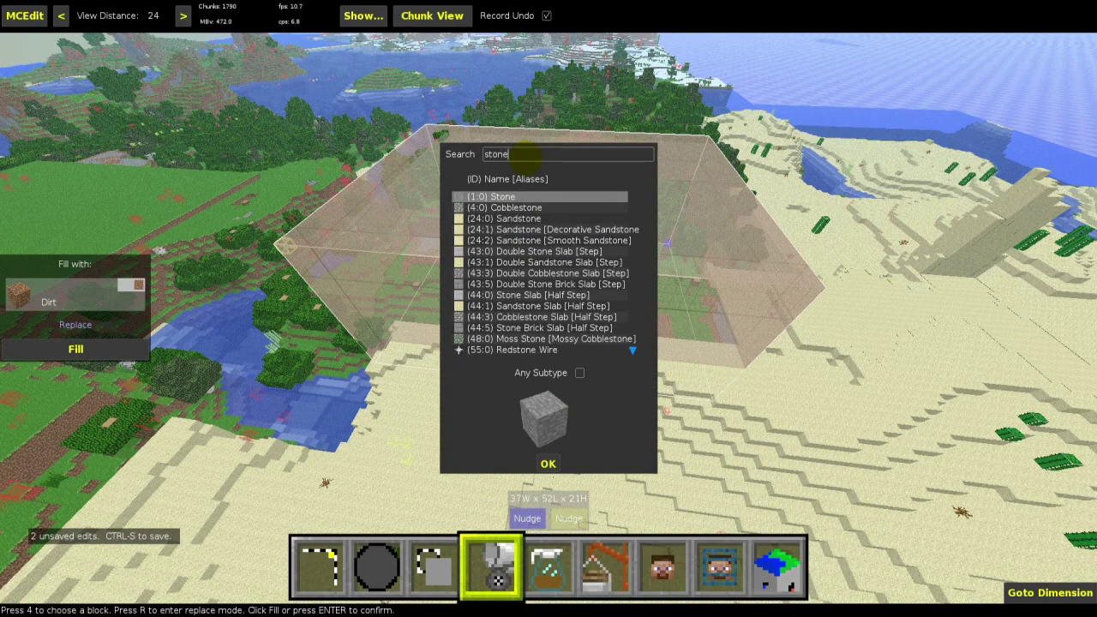